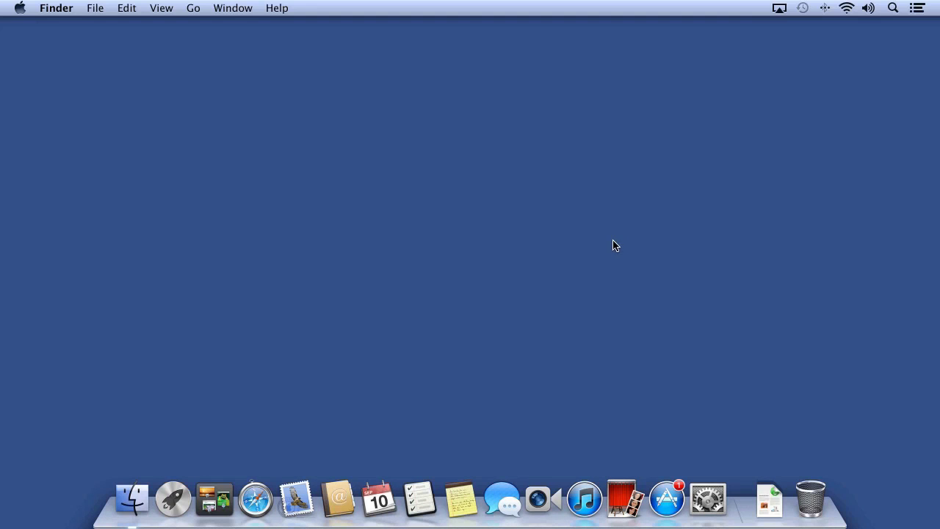
Locate Font Book in the Applications folder and close the folder window
left_click(196, 8)
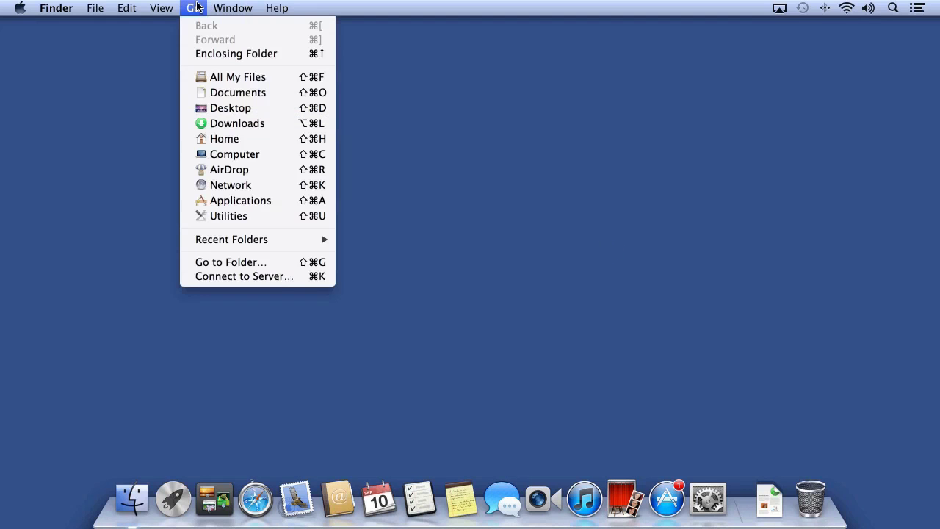
left_click(227, 200)
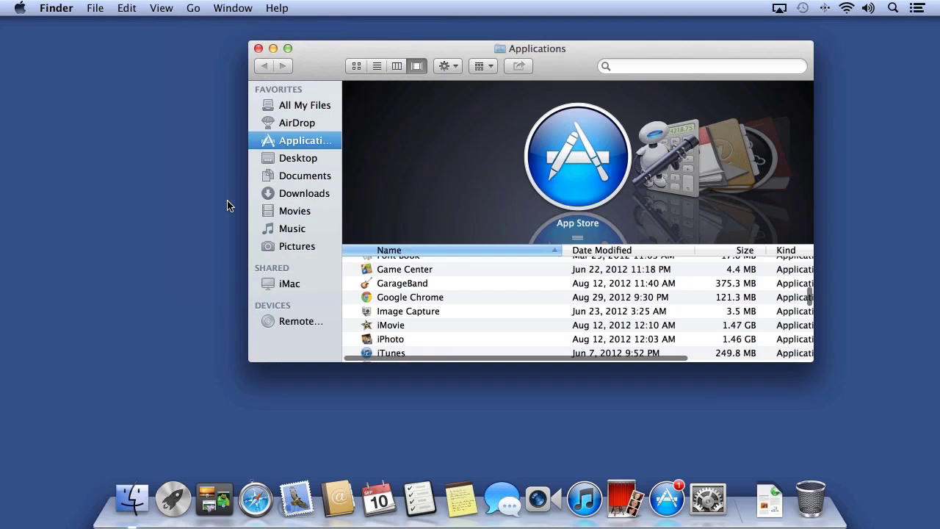
scroll(390, 304, "up", 1)
left_click(397, 275)
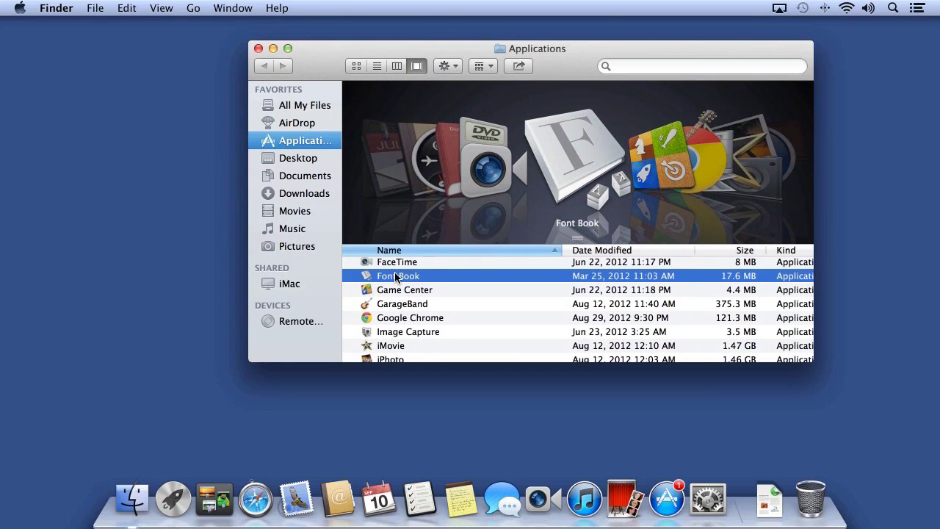
left_click(258, 49)
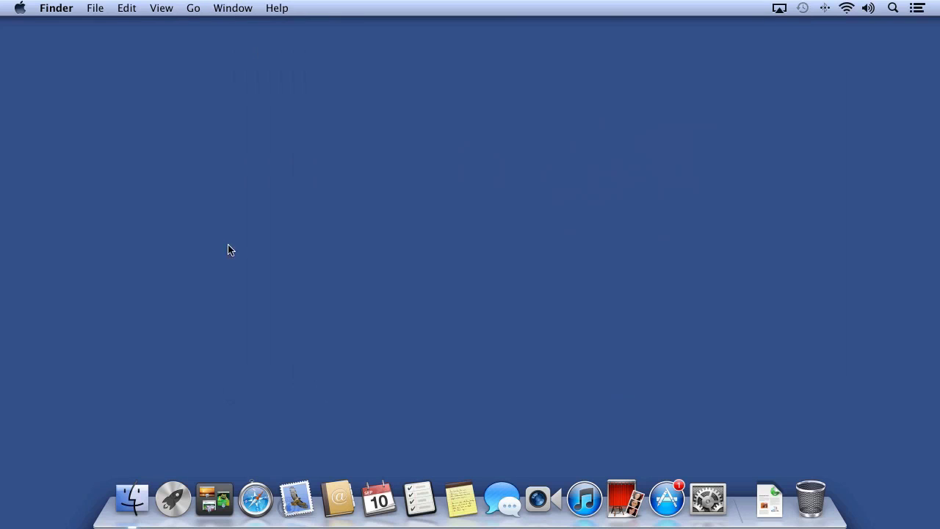
Launch Font Book from the Other folder in Launchpad
left_click(173, 499)
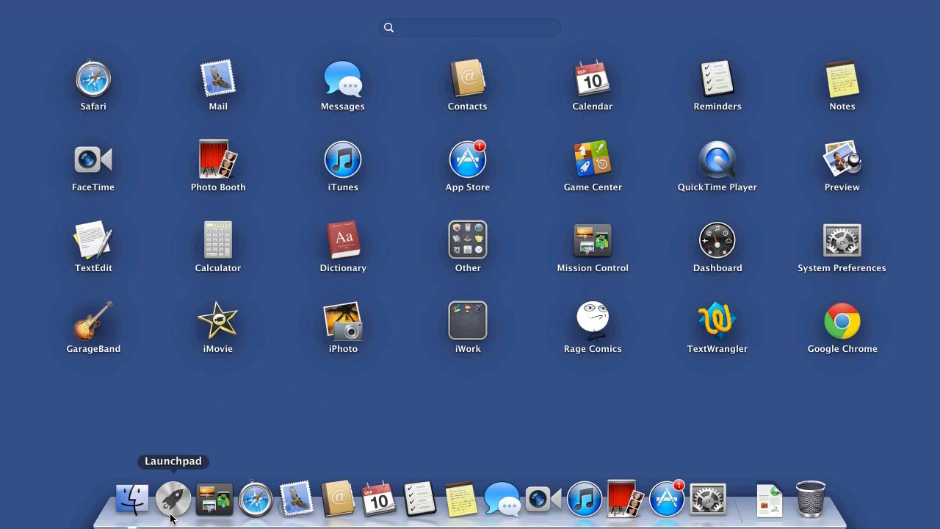
left_click(477, 248)
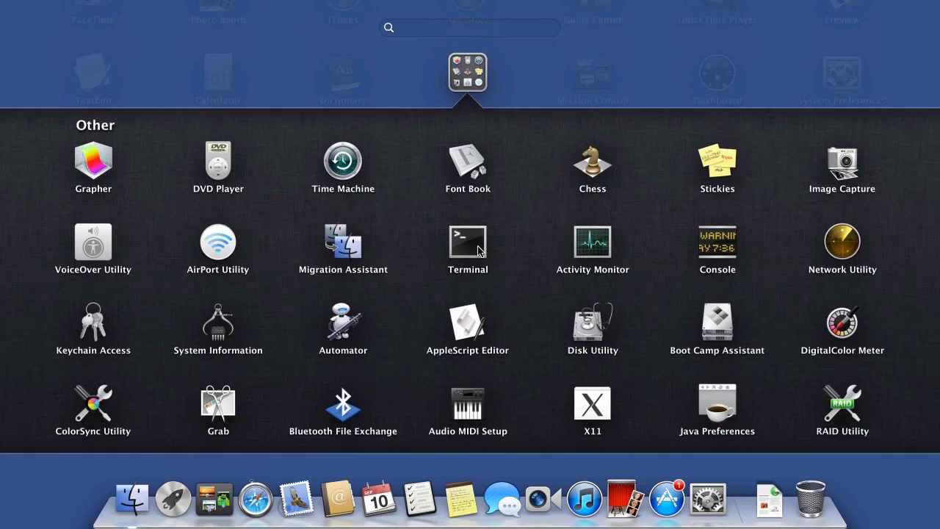
left_click(474, 157)
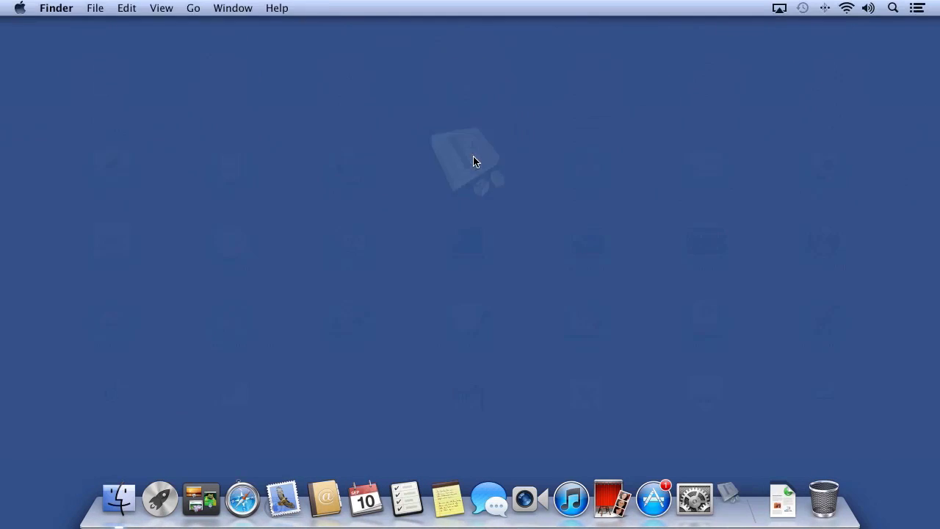
Browse the full font list and preview the Devanagari MT, Courier New and Chalkboard families
scroll(322, 154, "up", 10)
scroll(315, 165, "up", 10)
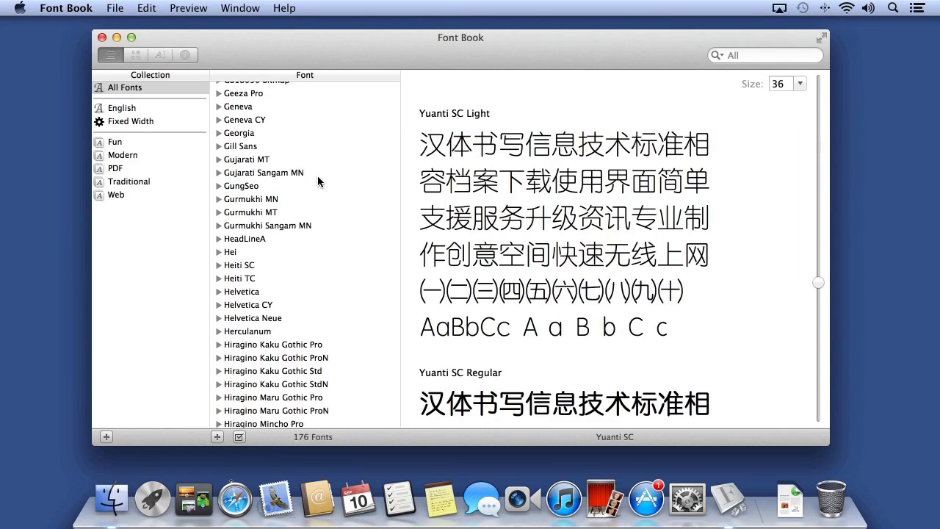
scroll(317, 175, "up", 5)
left_click(279, 169)
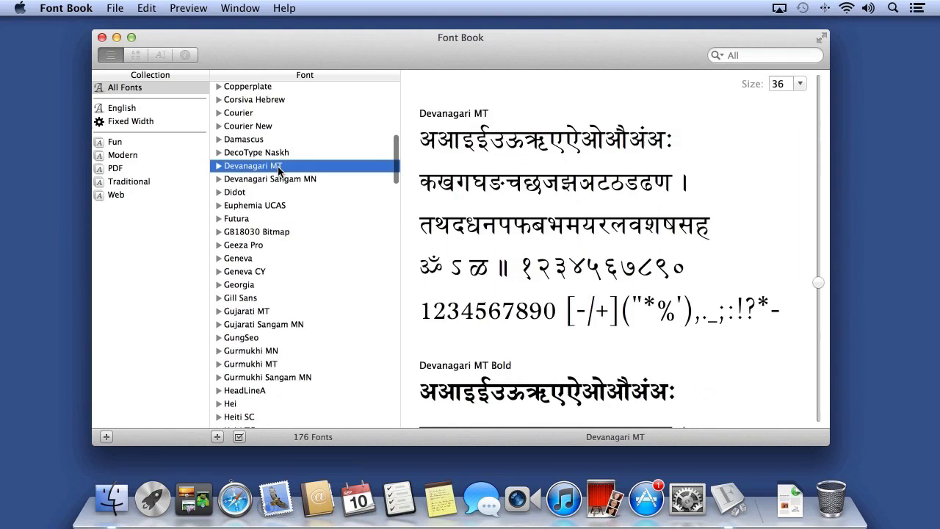
left_click(277, 126)
scroll(307, 151, "up", 4)
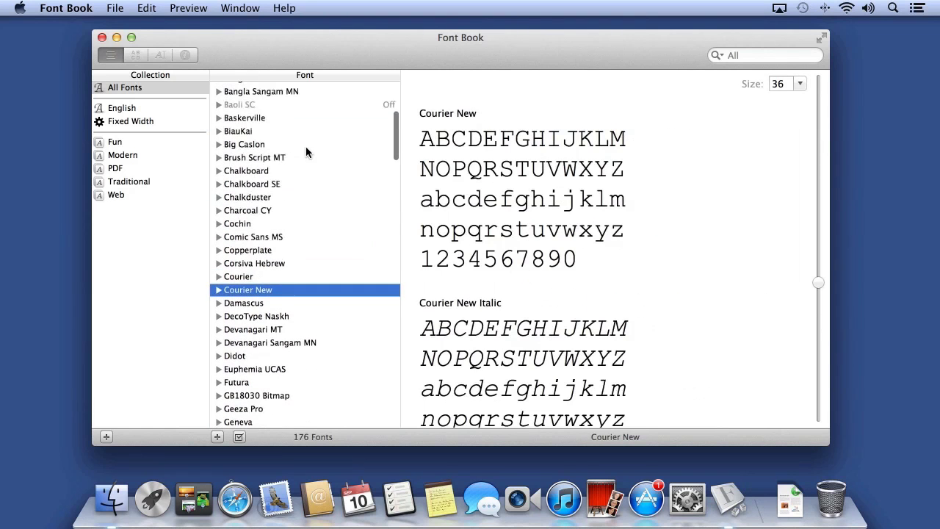
scroll(306, 150, "up", 1)
left_click(271, 139)
left_click(282, 179)
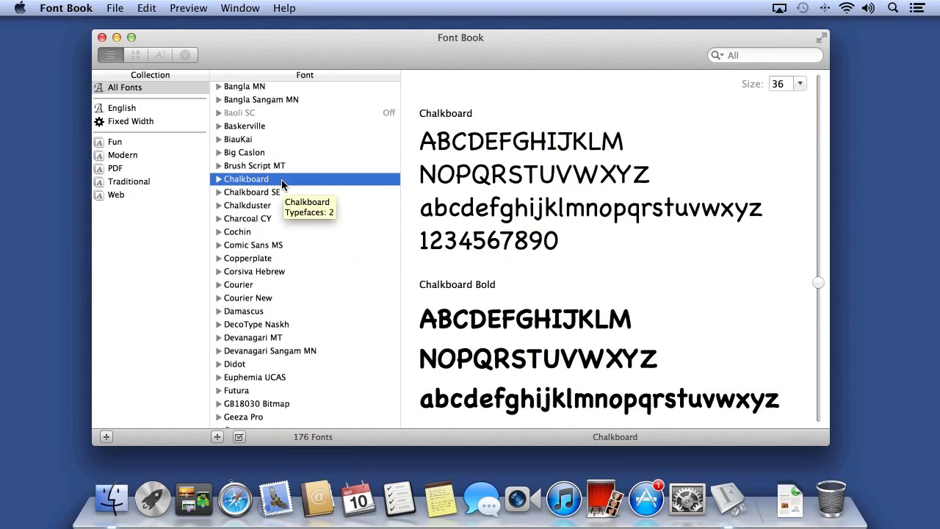
Expand the Chalkboard family and compare its Regular and Bold typefaces
left_click(218, 180)
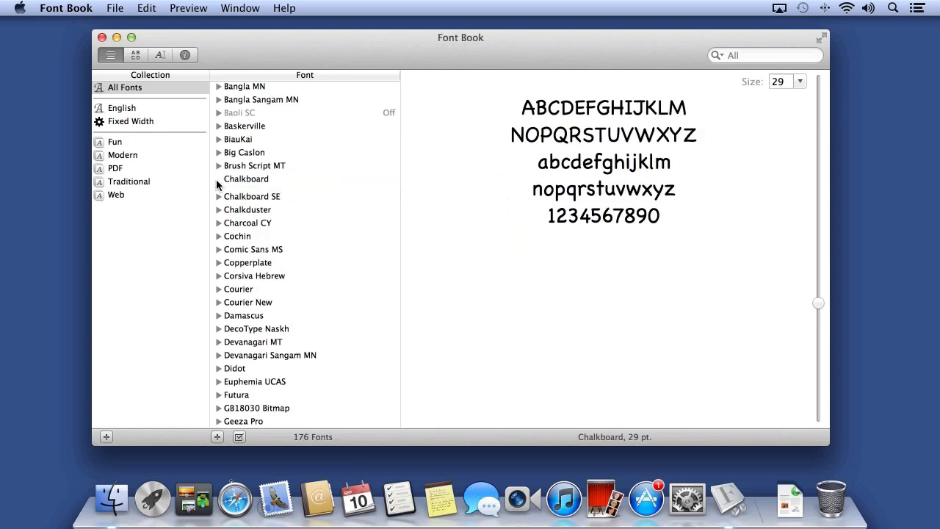
left_click(254, 207)
left_click(262, 195)
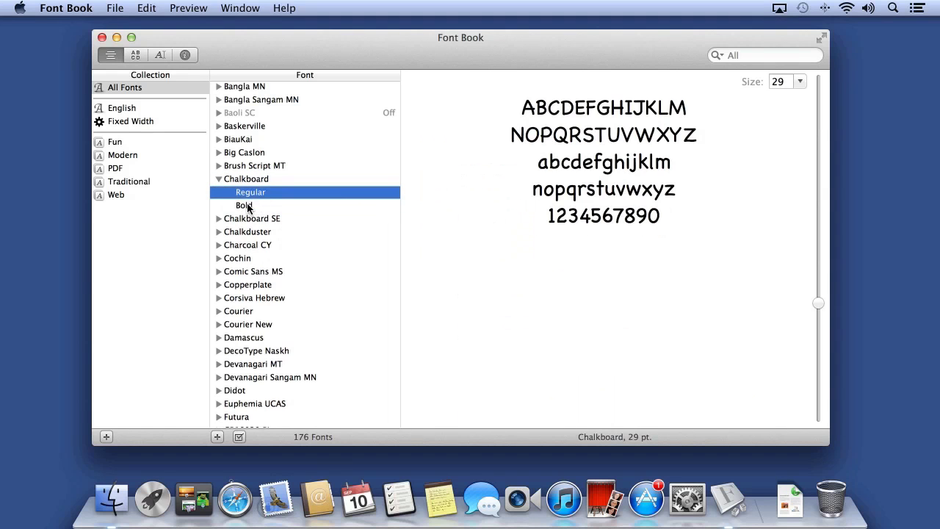
left_click(251, 209)
left_click(257, 193)
Show the full character repertoire of Chalkboard Regular and look through its glyphs
left_click(135, 55)
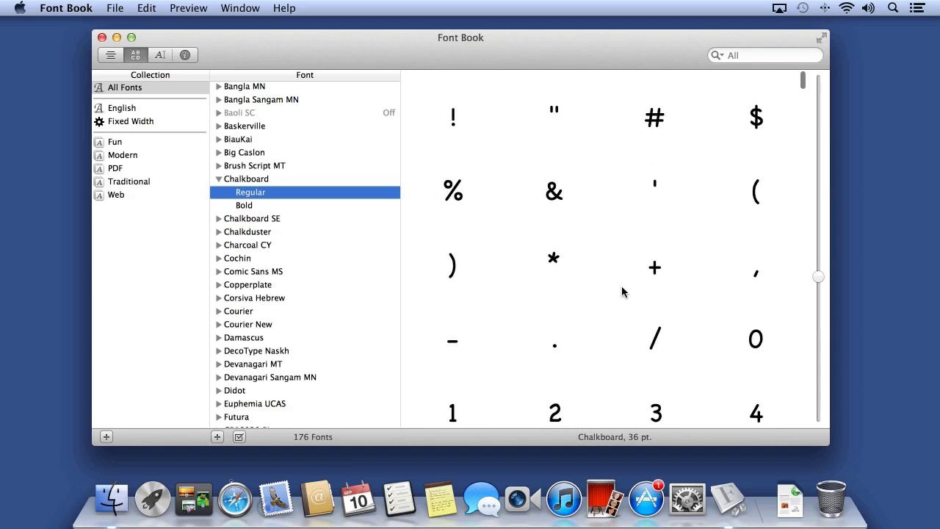
scroll(622, 290, "down", 5)
scroll(623, 290, "down", 10)
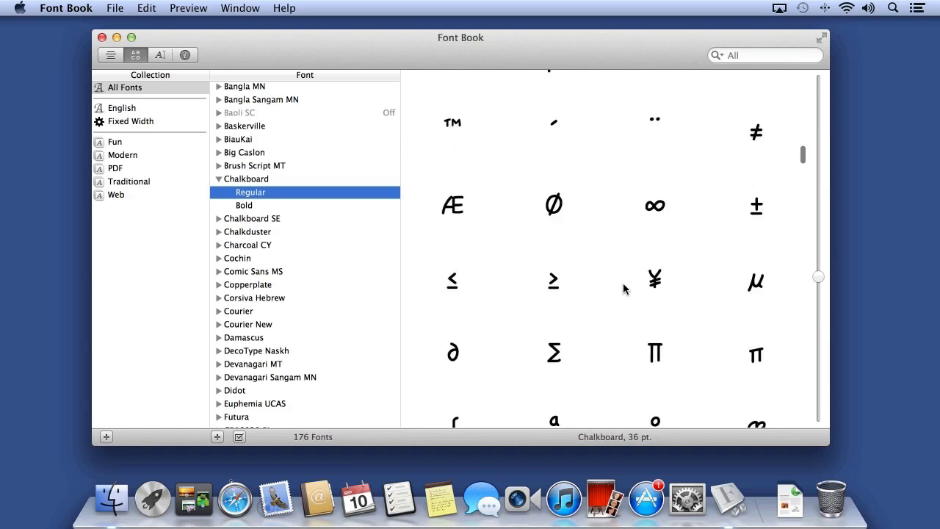
Switch to the custom preview and replace the sample text with "The lazy brown fox jumps over the red dog."
left_click(159, 55)
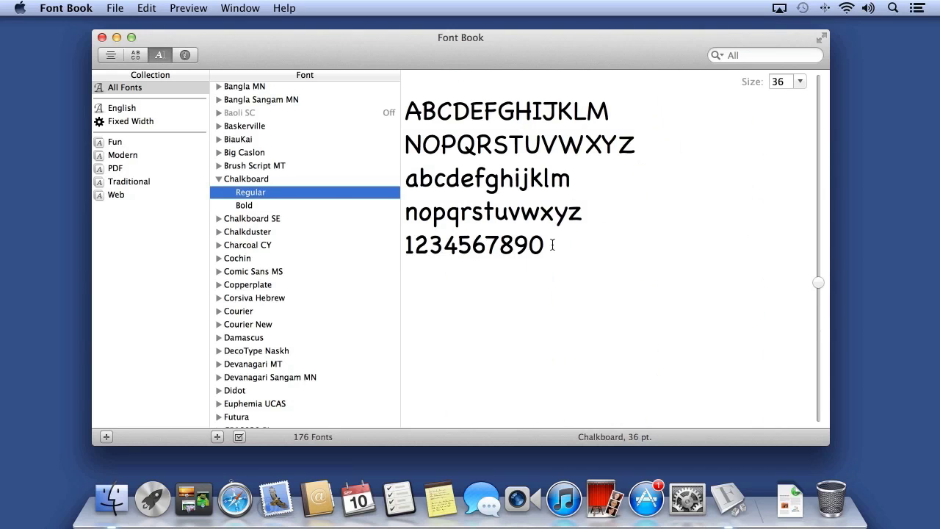
left_click_drag(552, 246, 397, 92)
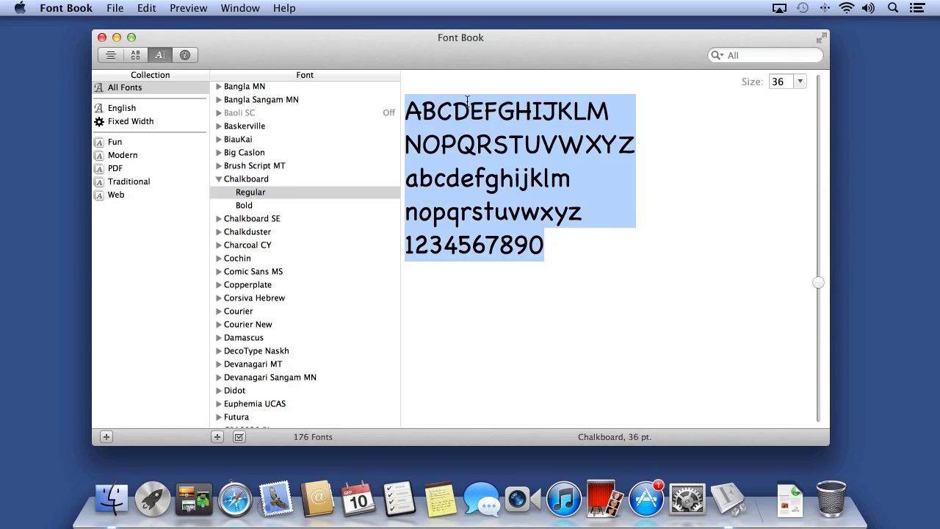
type("The lazy brown fox jum")
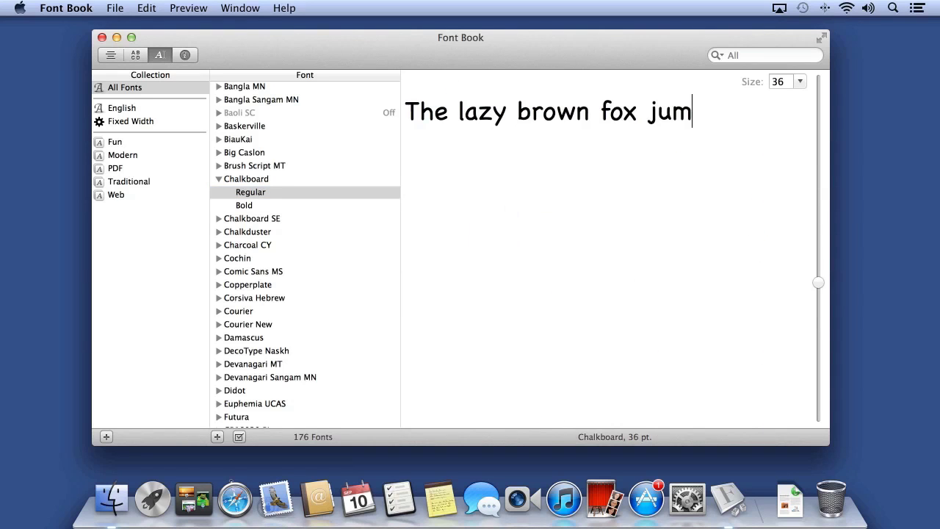
type("ps over the red dog.")
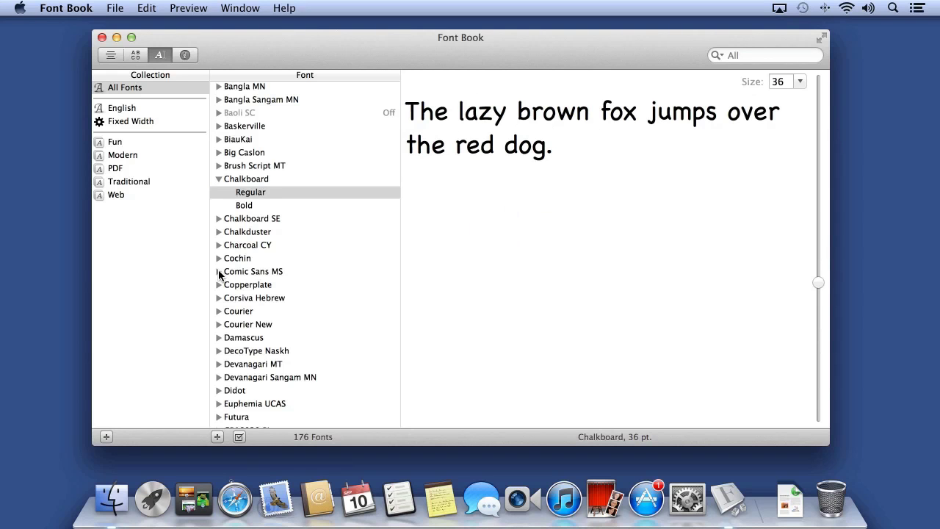
Preview the custom sentence in Comic Sans MS Regular and Copperplate Regular
left_click(219, 271)
left_click(244, 285)
left_click(219, 311)
left_click(263, 337)
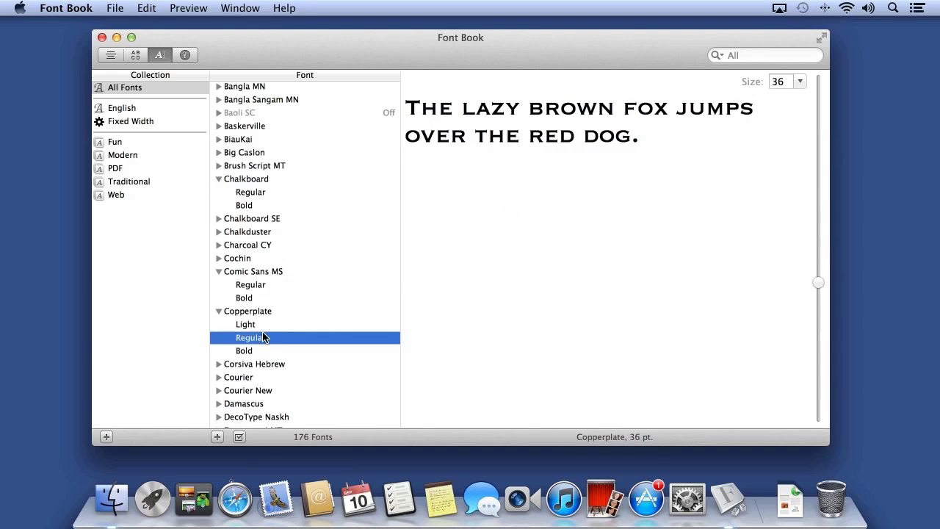
Preview the custom sentence in the Regular and Bold typefaces of Devanagari Sangam MN
scroll(263, 338, "down", 5)
left_click(265, 281)
left_click(219, 281)
left_click(251, 294)
left_click(245, 306)
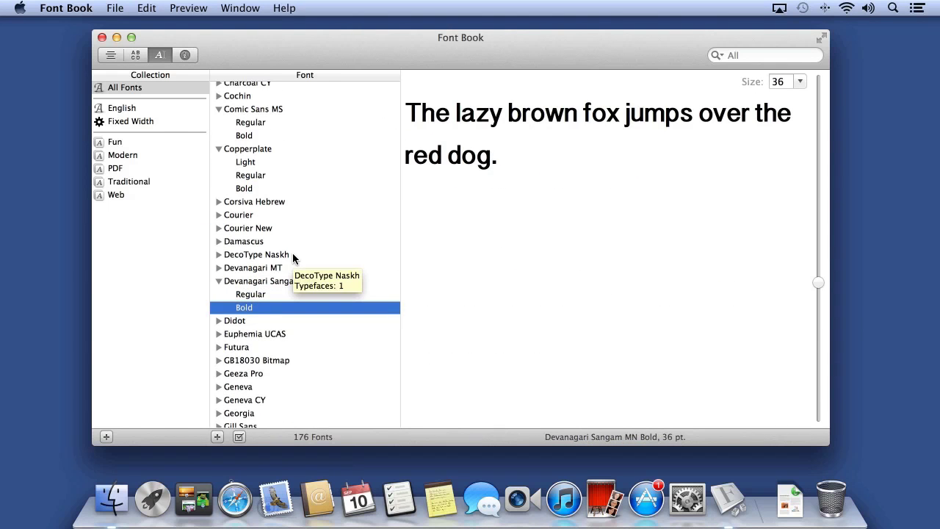
Preview the custom sentence in DecoType Naskh Regular and examine the font's full character repertoire
left_click(219, 254)
left_click(242, 267)
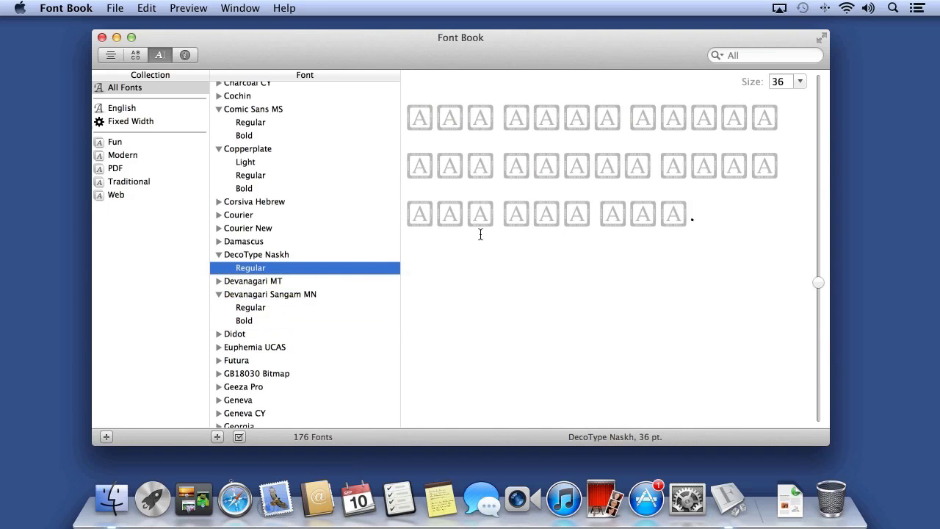
left_click(136, 56)
scroll(683, 311, "down", 5)
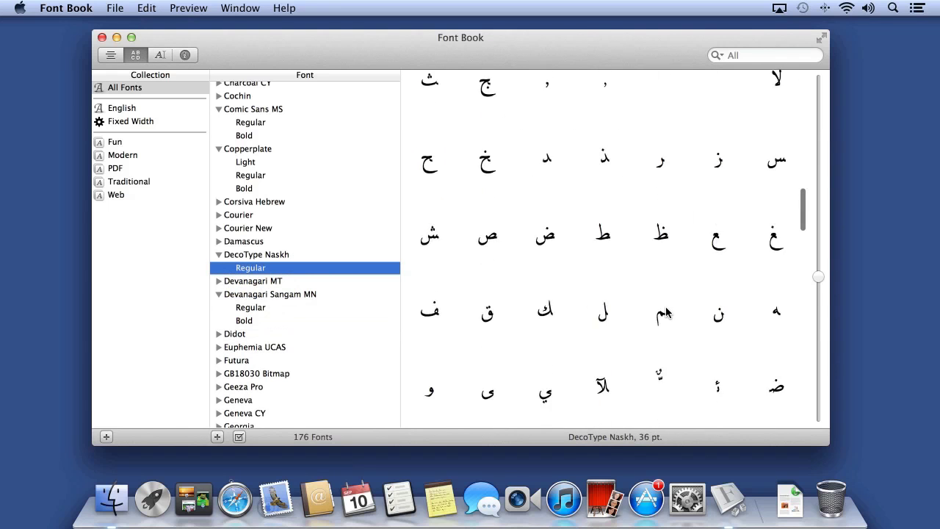
scroll(666, 312, "down", 10)
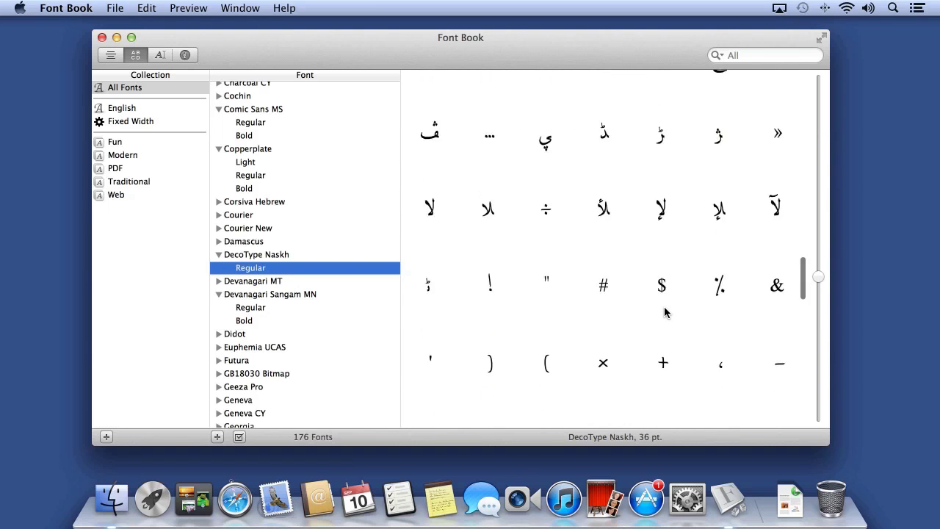
scroll(666, 311, "up", 10)
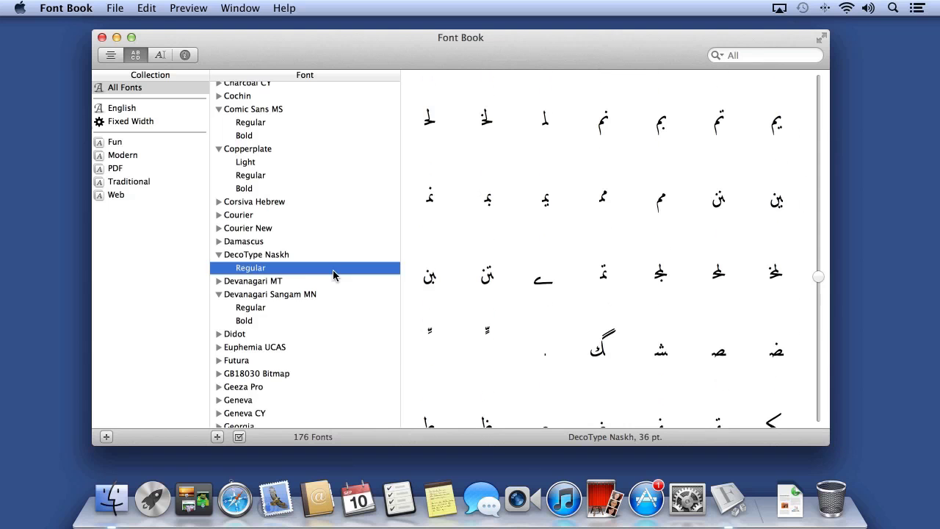
Collapse all expanded font families and enable the turned-off Libian SC font by downloading it
left_click(218, 254, "alt")
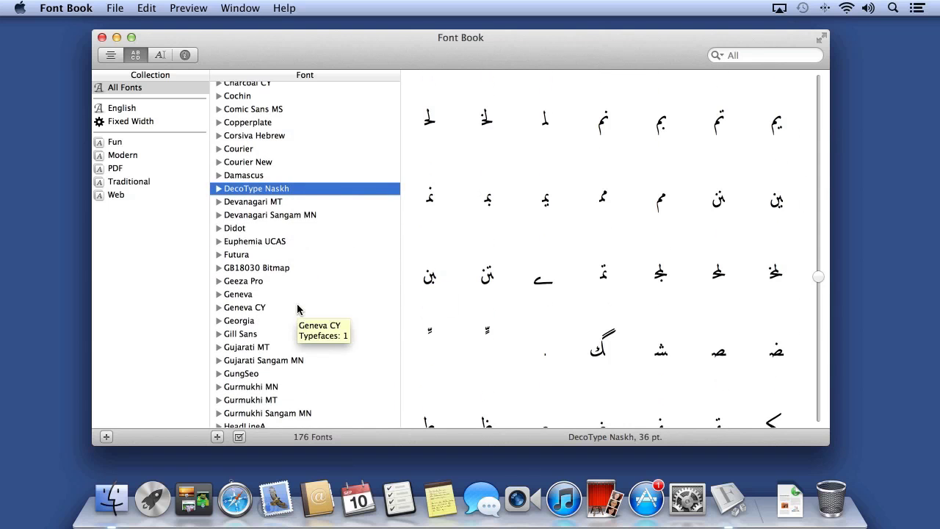
scroll(320, 332, "down", 5)
scroll(320, 327, "down", 5)
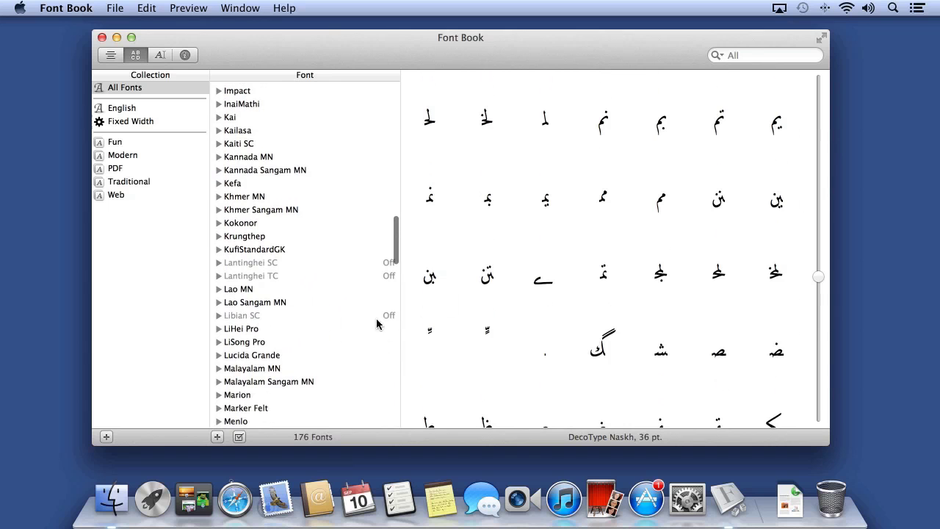
left_click(247, 316)
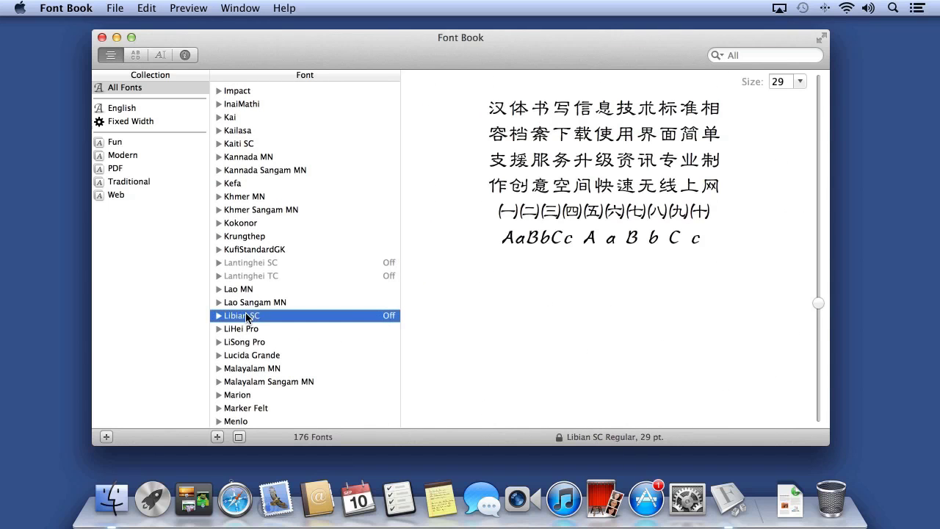
mouse_move(247, 316)
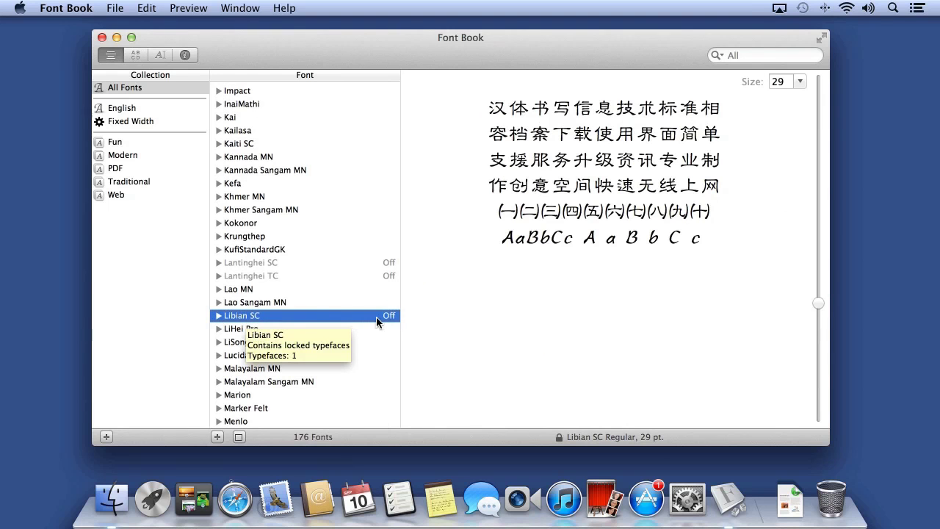
left_click(240, 437)
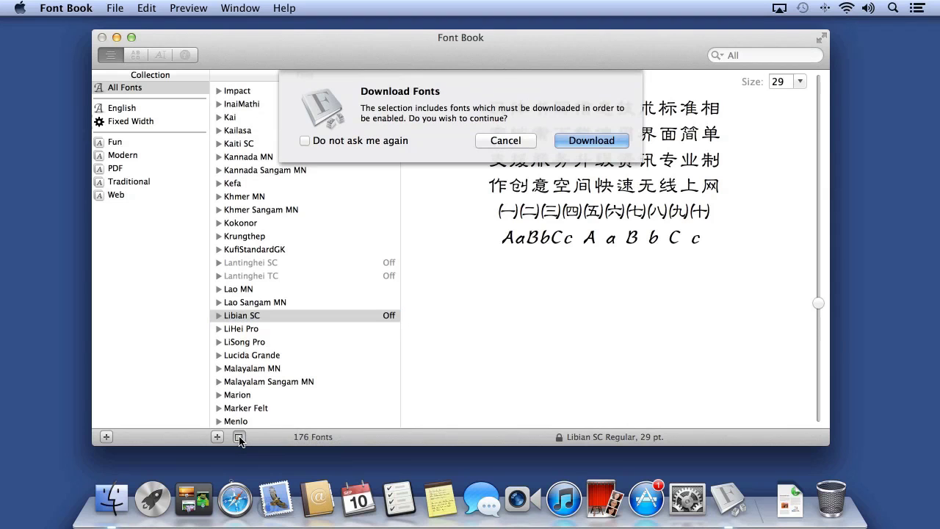
left_click(591, 140)
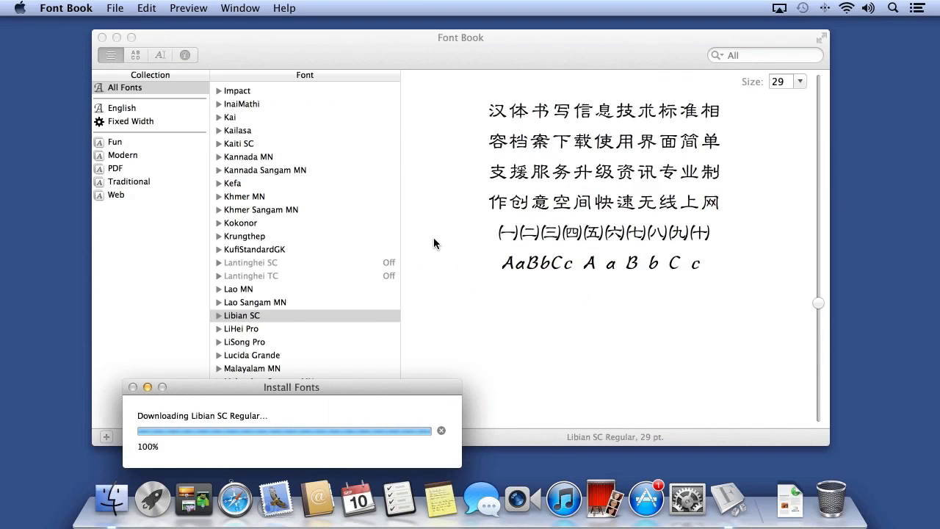
Expand the Libian SC family and examine the character repertoire of its Regular typeface
left_click(218, 316)
left_click(240, 330)
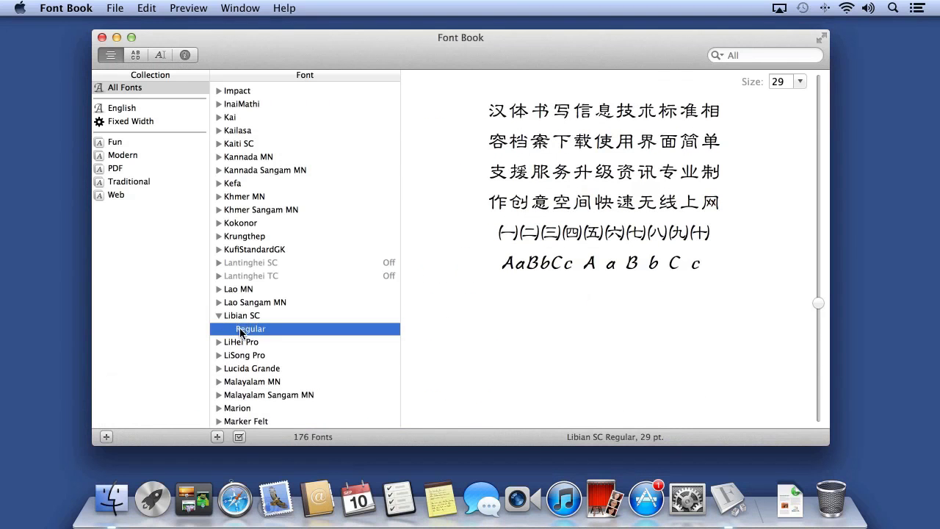
key("super+2")
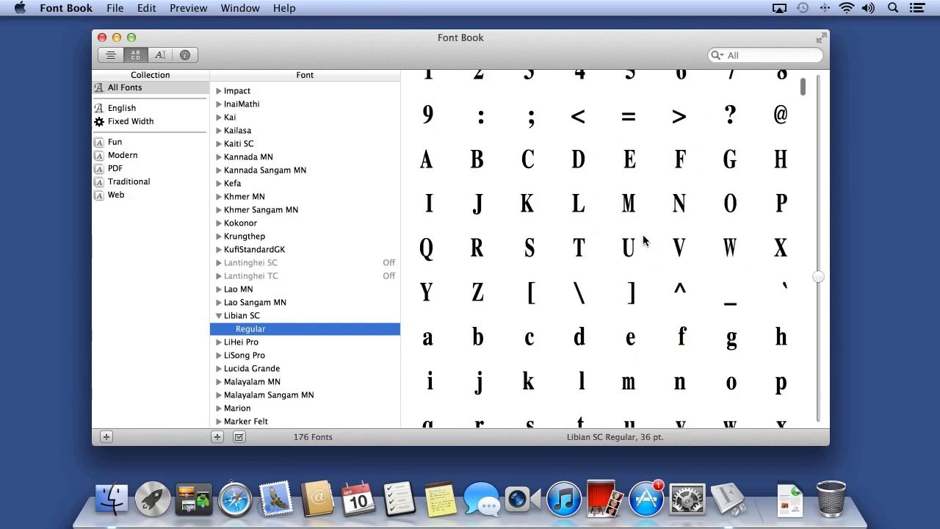
scroll(640, 237, "up", 5)
scroll(642, 238, "down", 4)
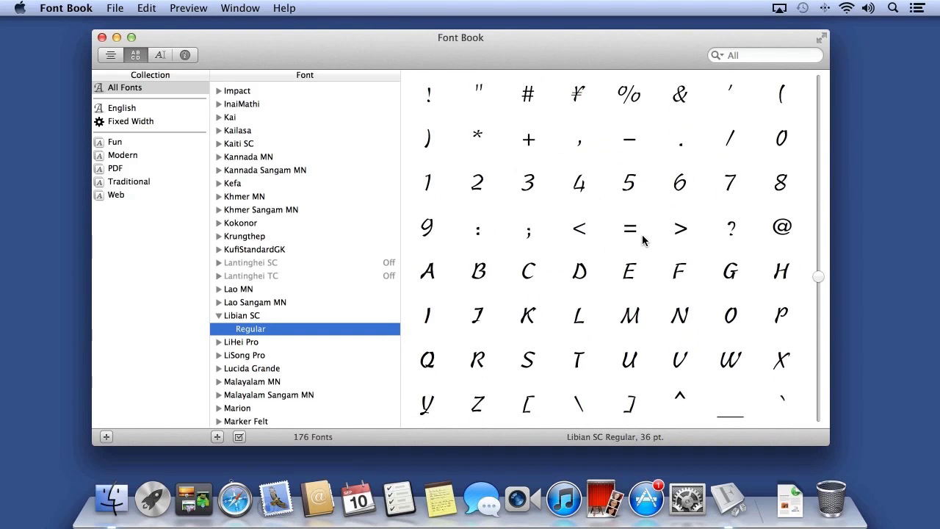
Browse the Fun and Modern collections, and create a new font collection named MY favorite fonts
left_click(119, 144)
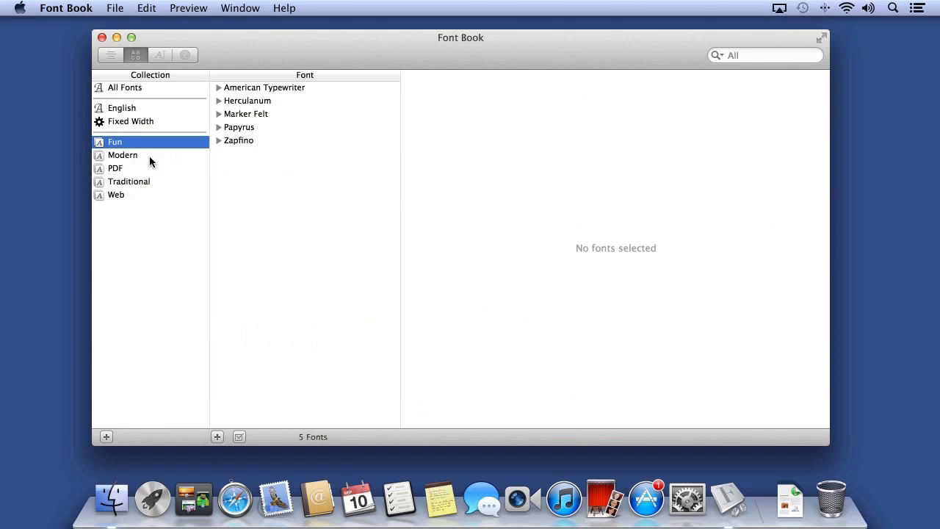
left_click(149, 157)
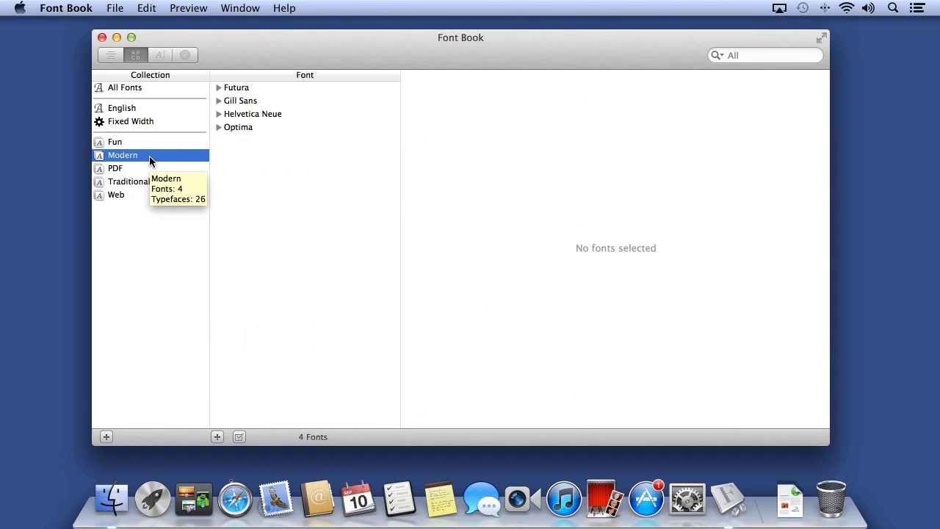
left_click(108, 438)
type("MY favorite fonts")
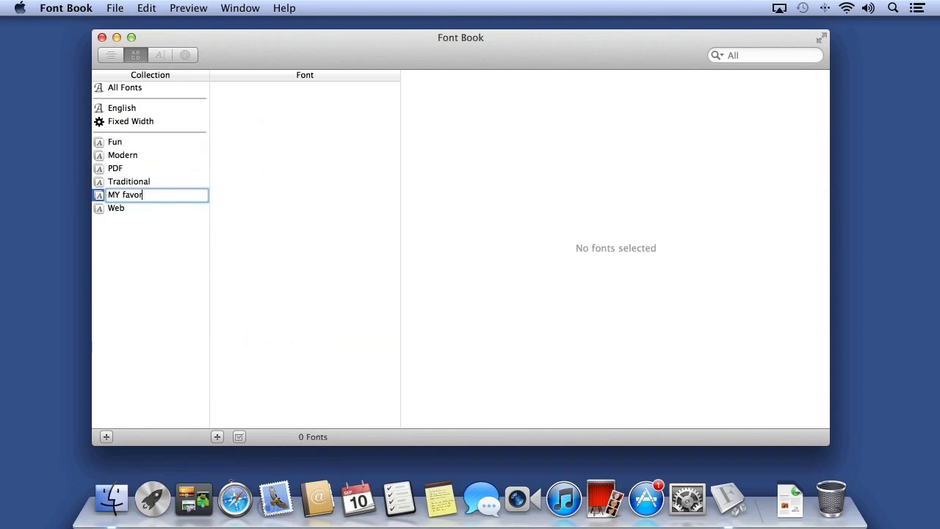
key("Return")
From All Fonts, add American Typewriter Regular, Andale Mono and Arial Black to the MY favorite fonts collection
left_click(131, 87)
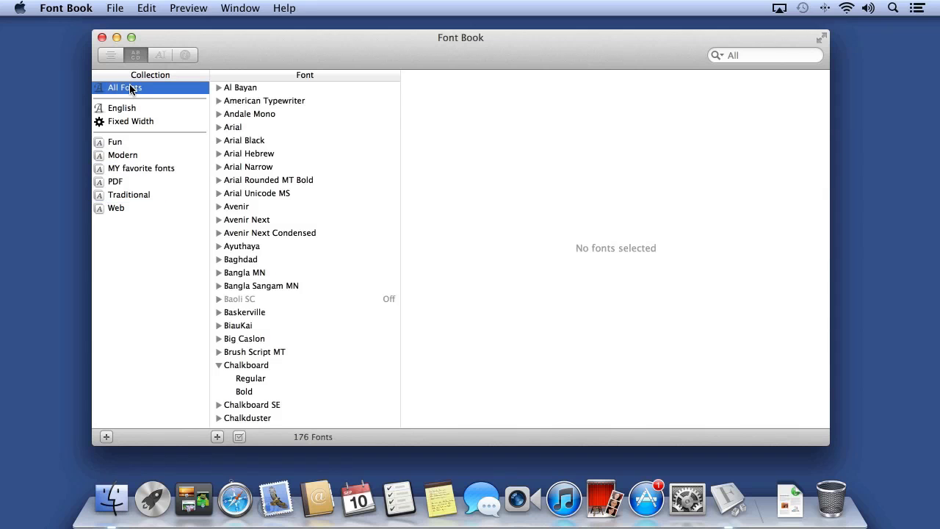
left_click(218, 100)
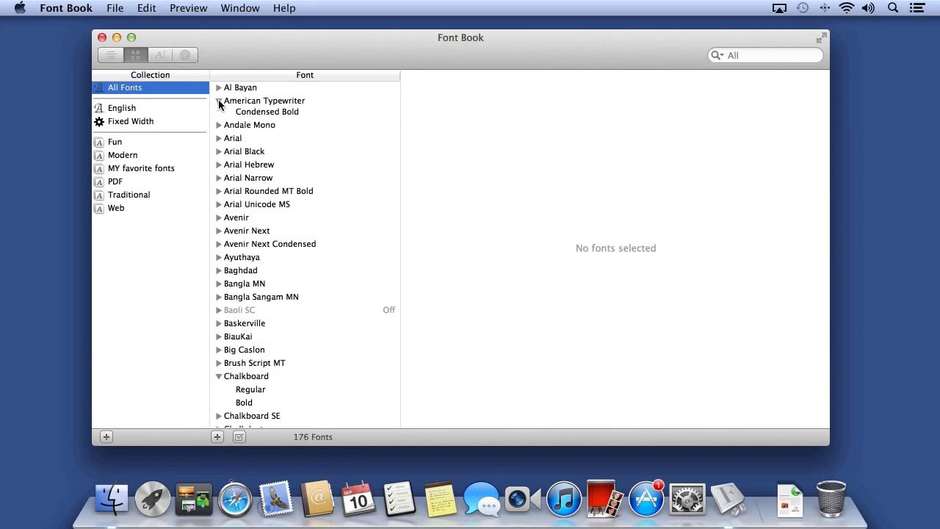
left_click_drag(257, 127, 173, 168)
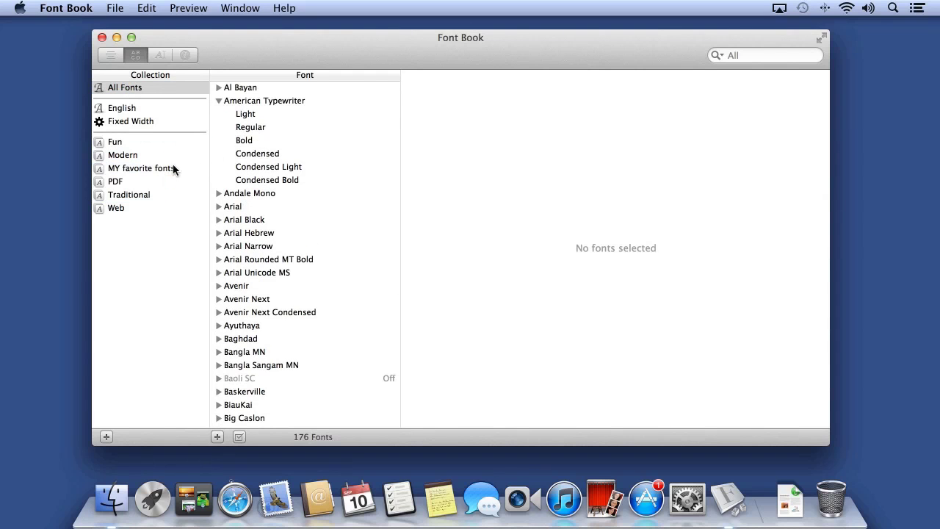
left_click_drag(256, 194, 171, 170)
left_click_drag(243, 220, 149, 166)
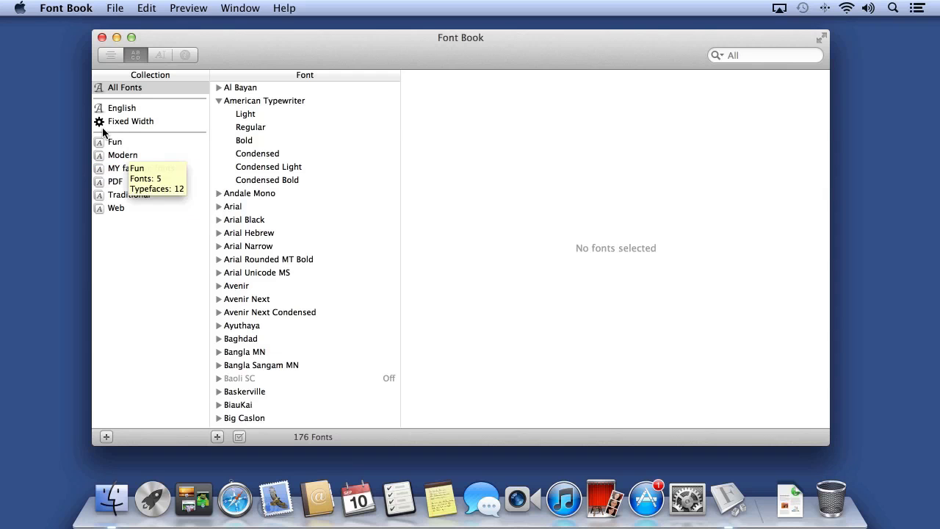
Create a smart collection named Symbols that gathers all fonts whose design style is Symbol
left_click(115, 9)
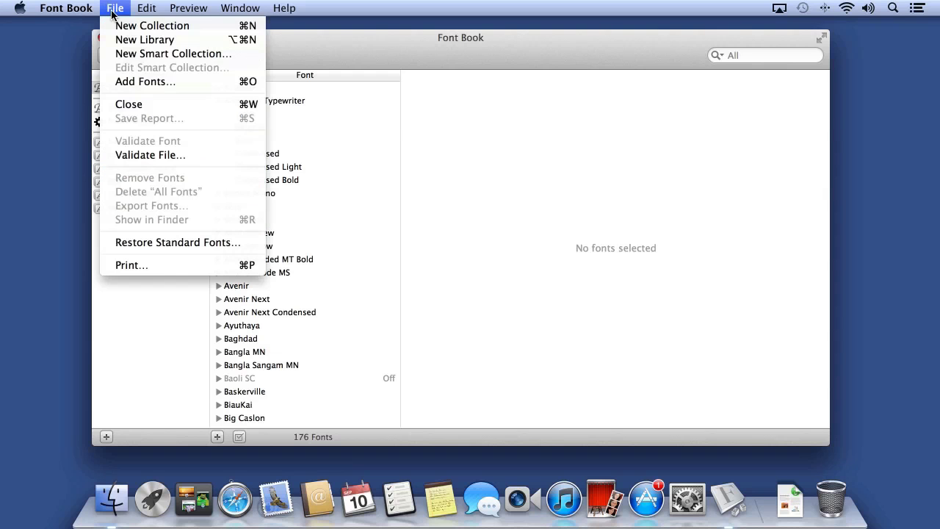
left_click(132, 55)
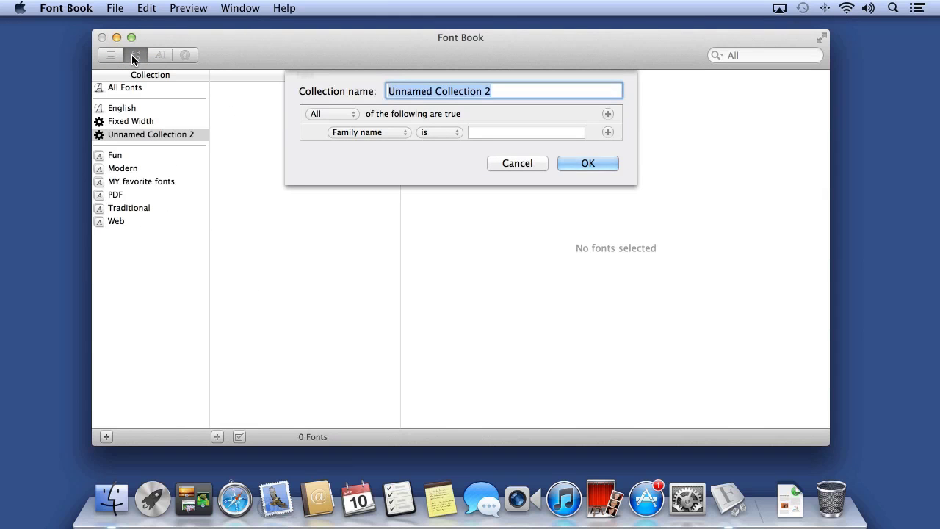
type("Symbols")
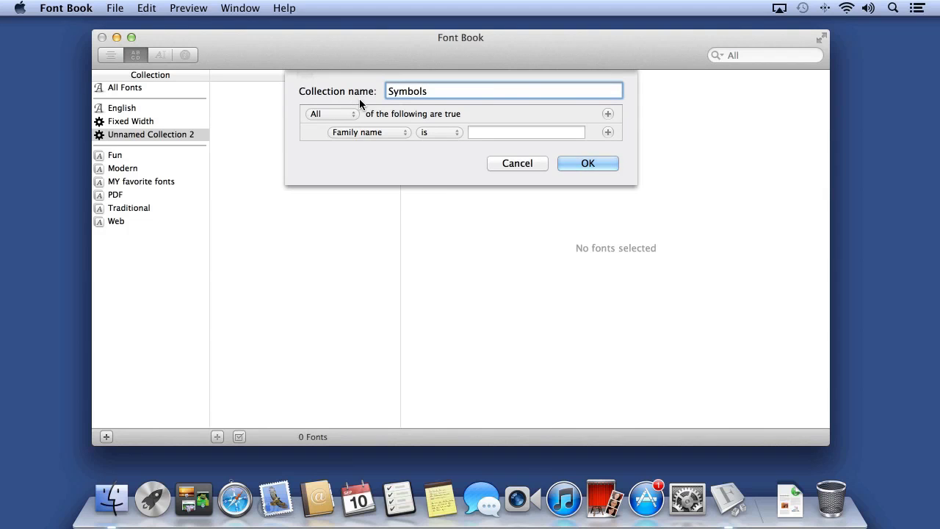
left_click(363, 131)
left_click(364, 190)
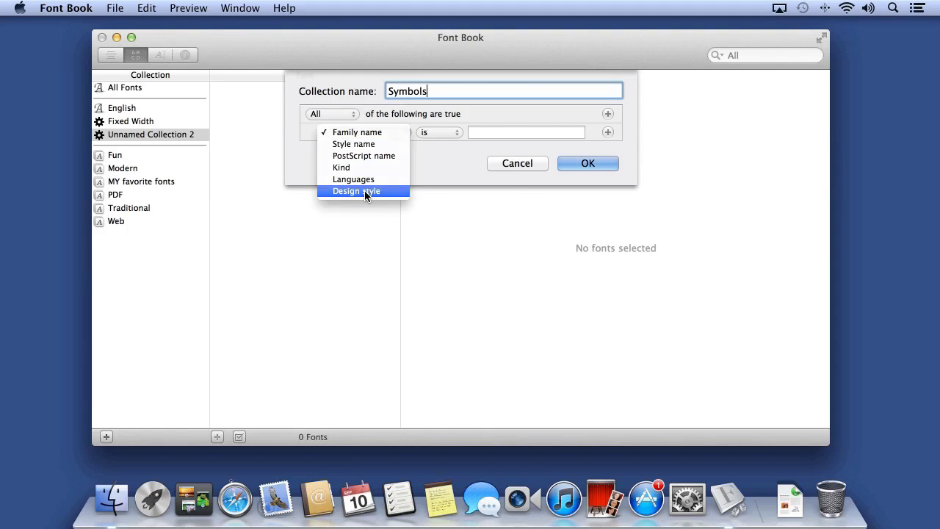
left_click(457, 132)
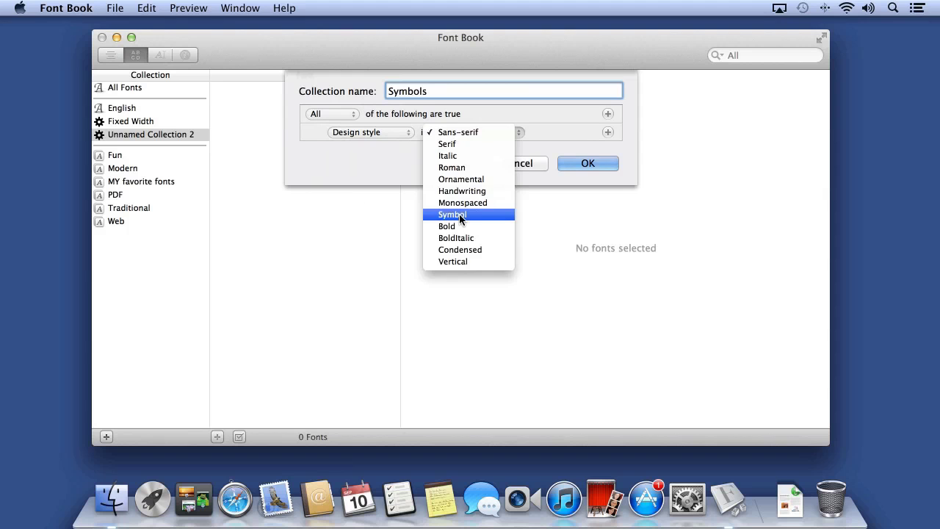
left_click(459, 213)
left_click(586, 163)
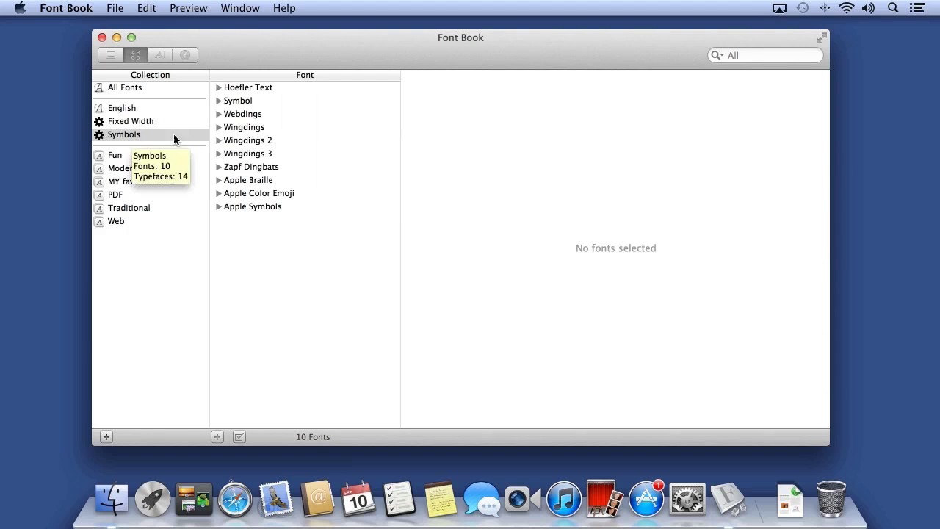
Preview the Regular typeface of Webdings in the Symbols collection and examine its font information, leaving the family collapsed
left_click(219, 115)
left_click(244, 129)
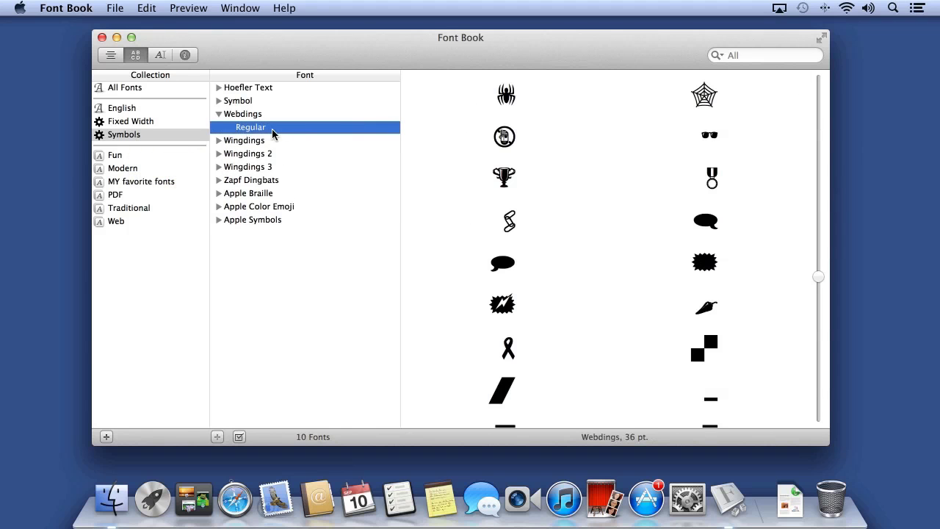
left_click(184, 56)
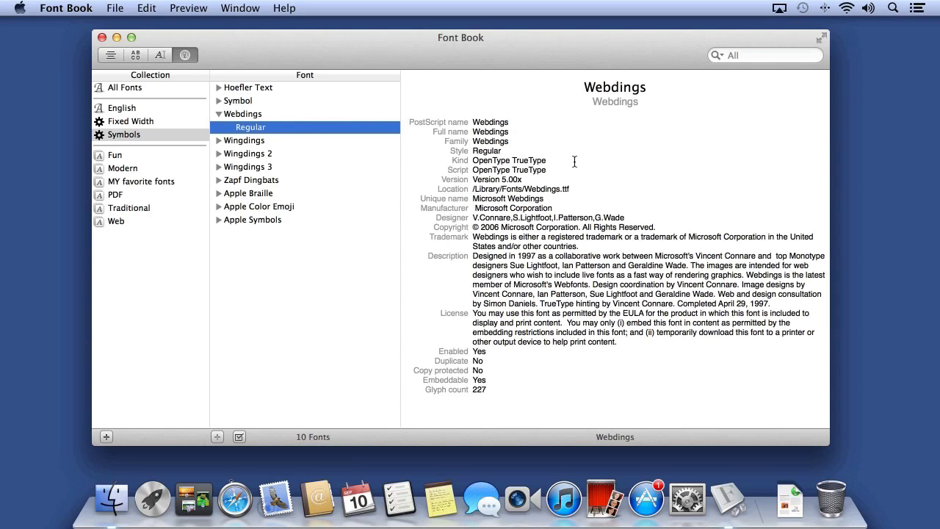
left_click(218, 114)
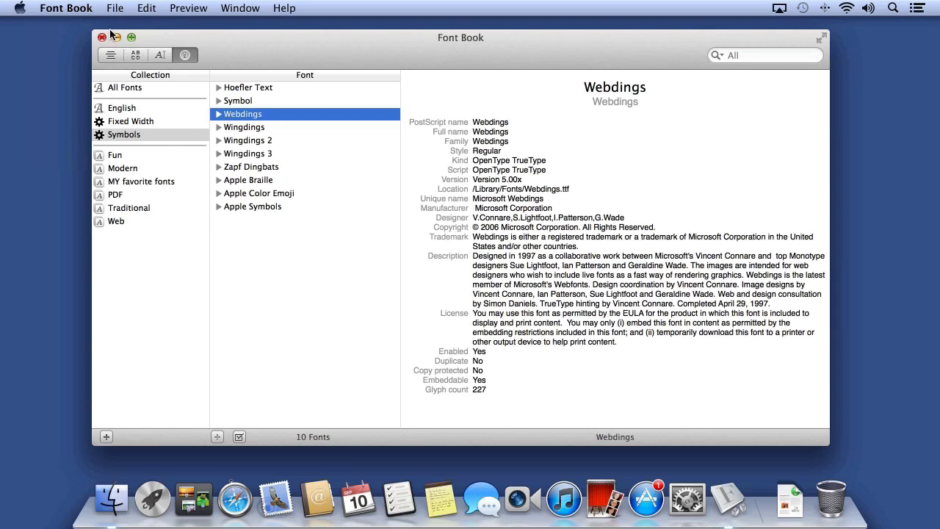
Review the Font Book preferences and the choices for the default install location, keeping it set to User
left_click(75, 9)
left_click(74, 48)
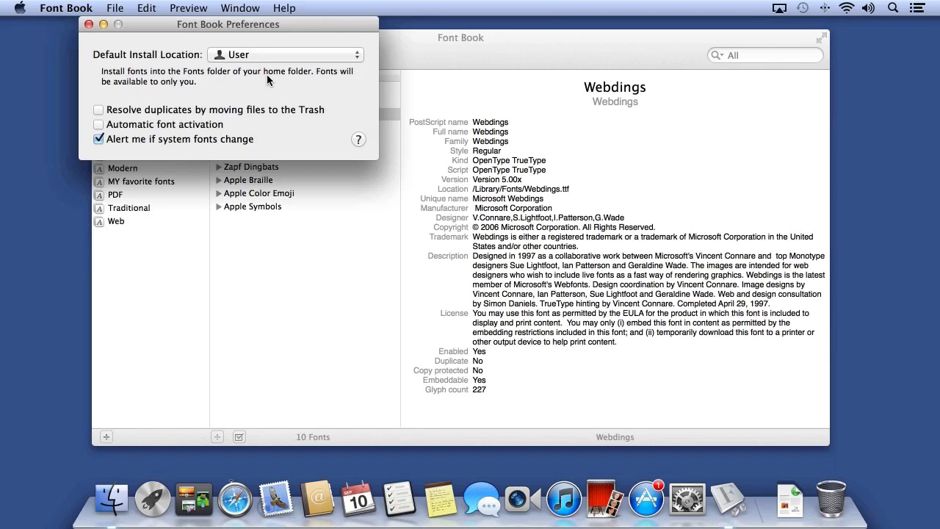
left_click(280, 54)
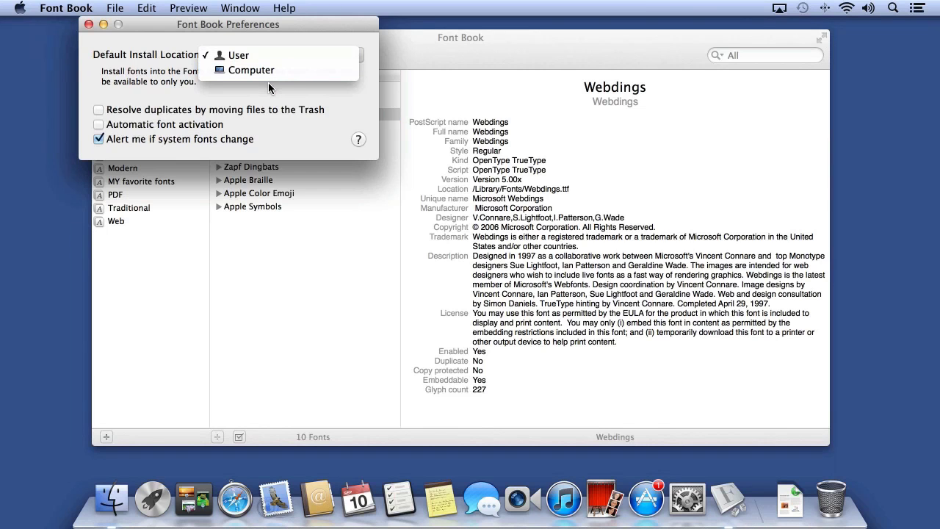
left_click(268, 83)
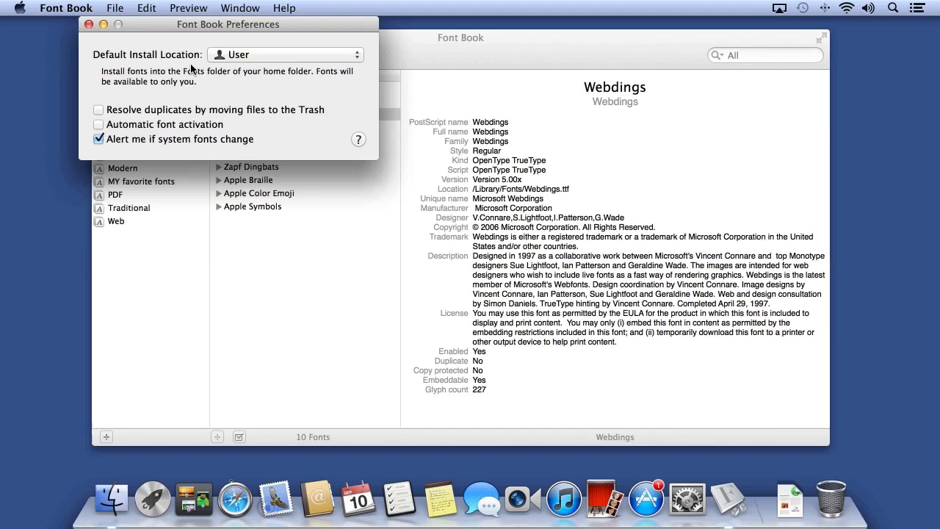
left_click(89, 24)
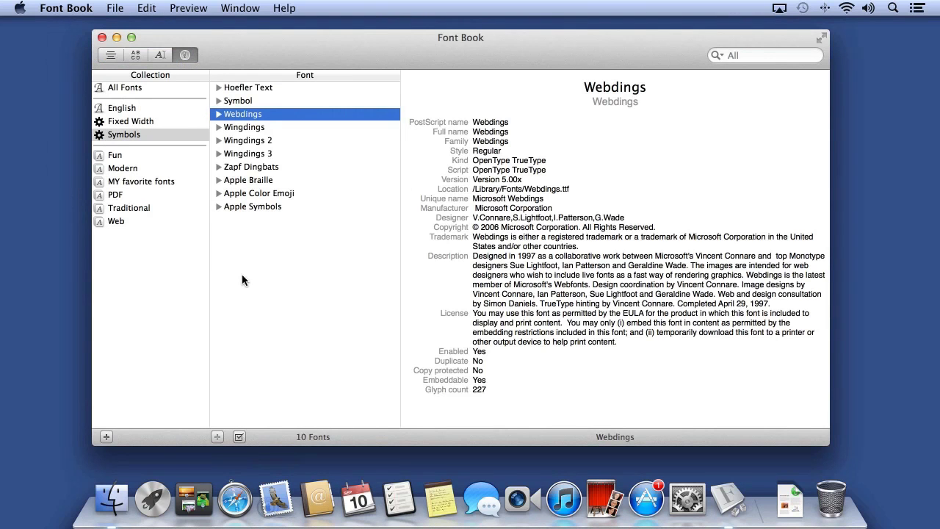
Switch to Safari, search the web for "free fonts" and download One Starry Night for Mac OS X from 1001 Free Fonts
left_click(235, 499)
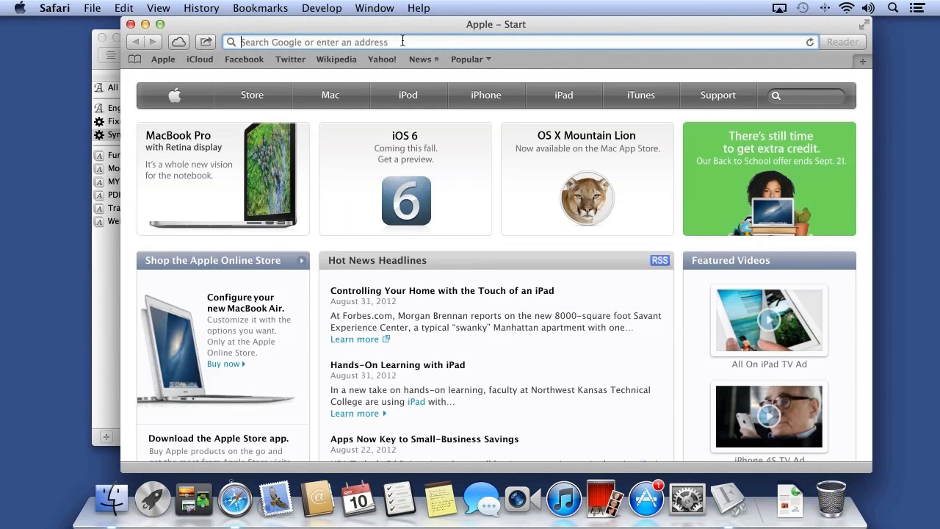
type("free fonts")
key("Return")
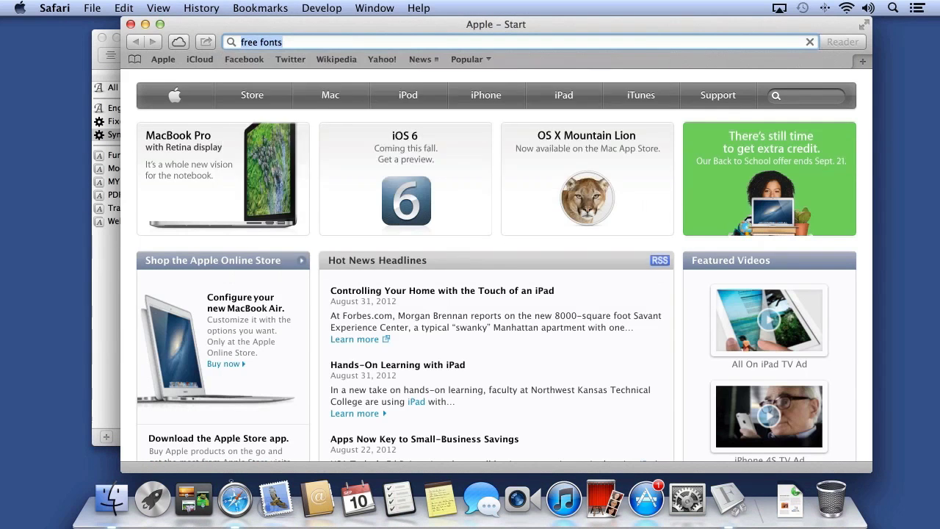
left_click(321, 213)
scroll(462, 247, "down", 5)
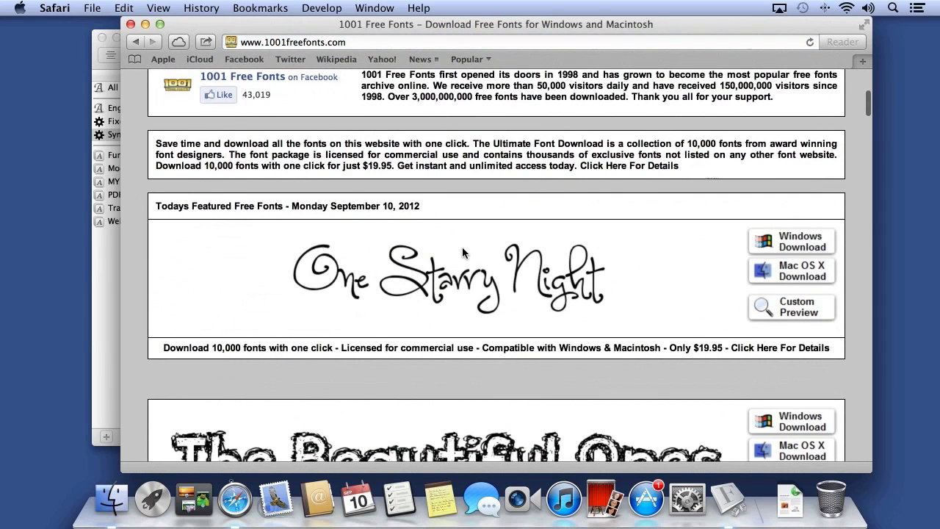
left_click(792, 271)
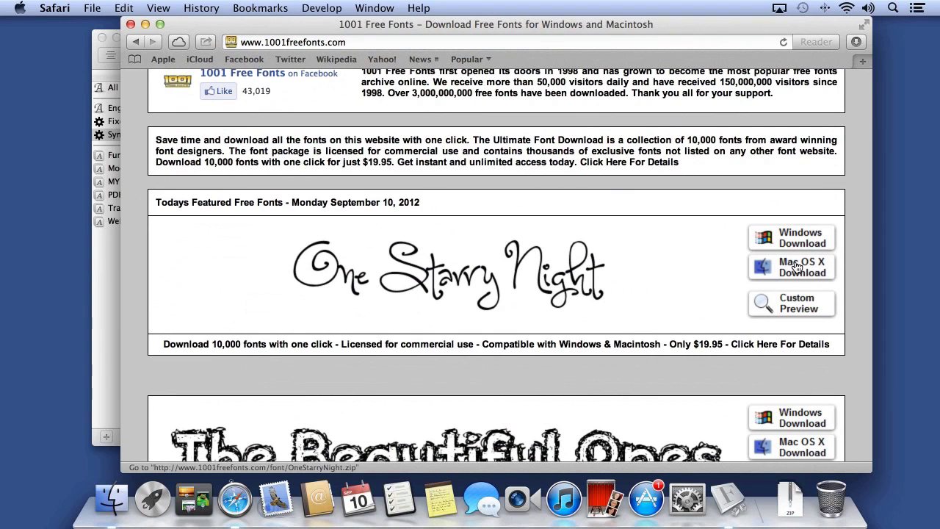
Unpack OneStarryNight.zip from the downloads and install One Starry Night.ttf from the extracted folder in Font Book
left_click(788, 506)
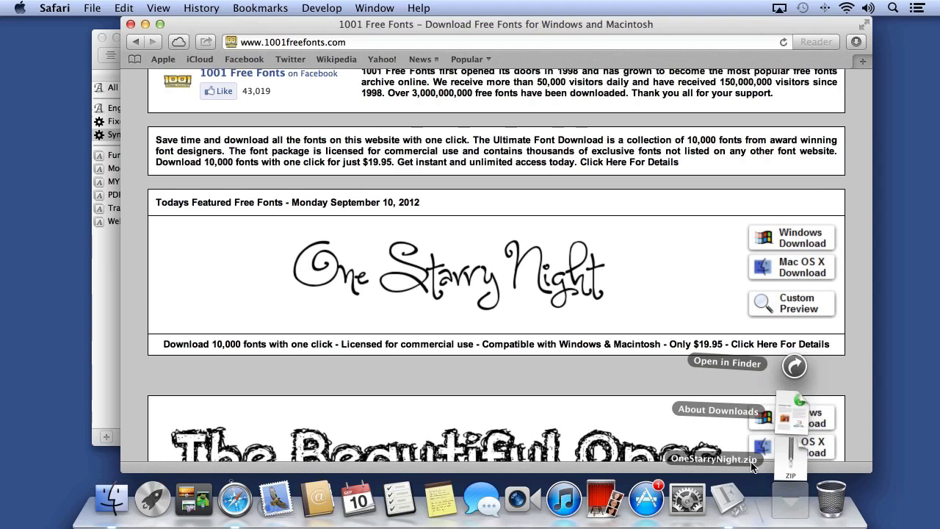
left_click(794, 470)
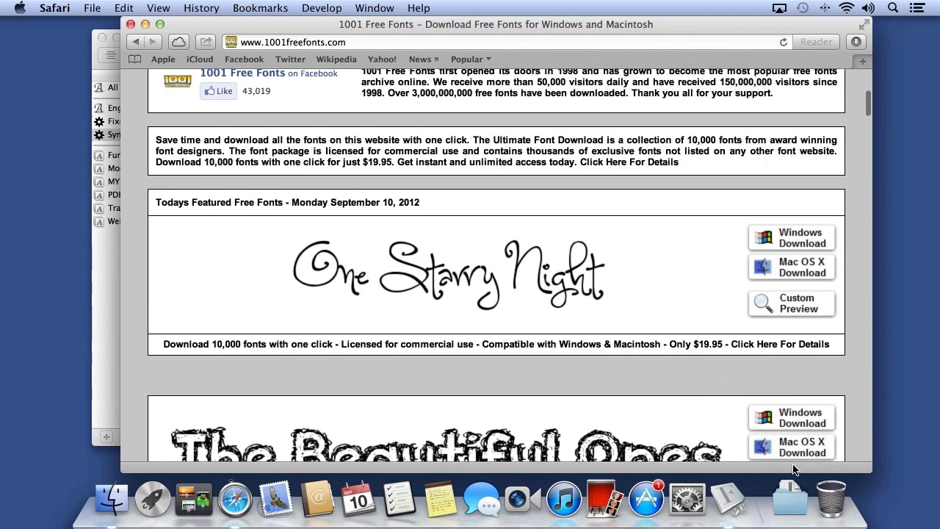
left_click(797, 486)
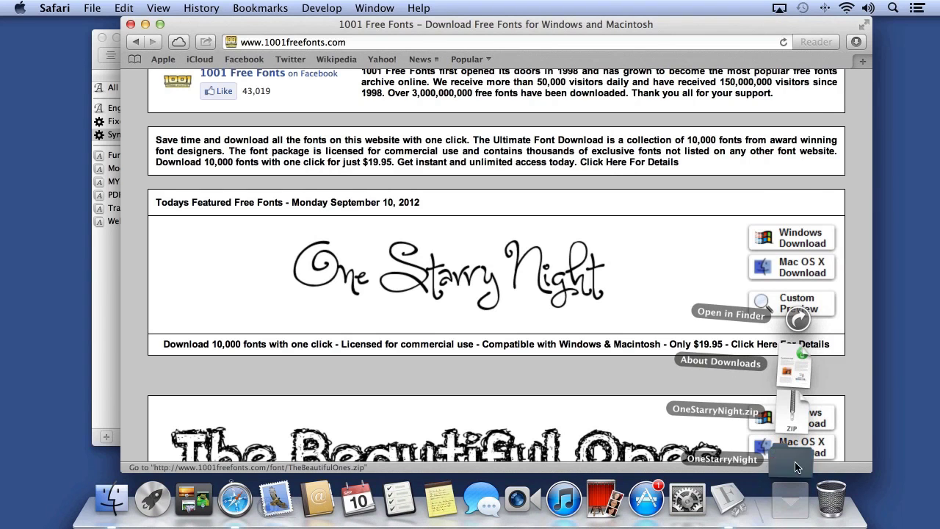
left_click(795, 462)
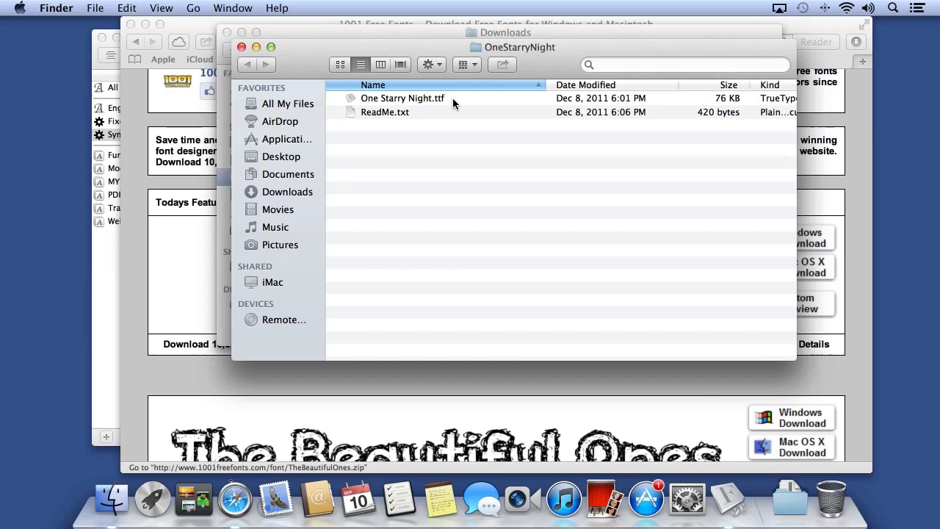
double_click(429, 101)
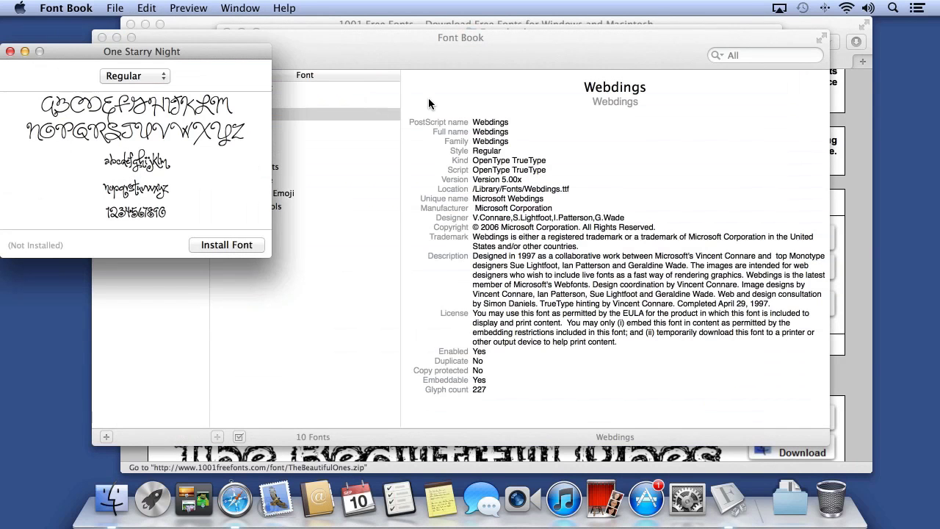
left_click(213, 245)
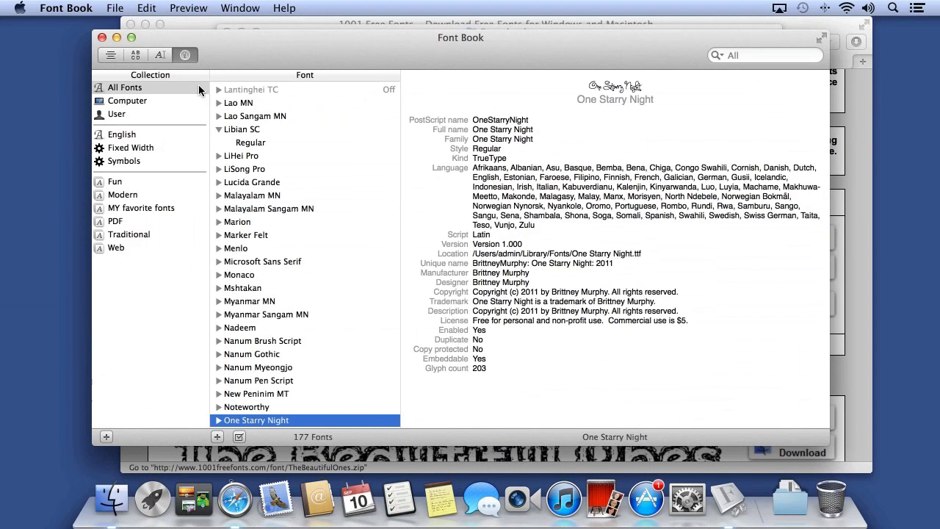
Preview One Starry Night as a character repertoire and as an alphabet sample
left_click(137, 55)
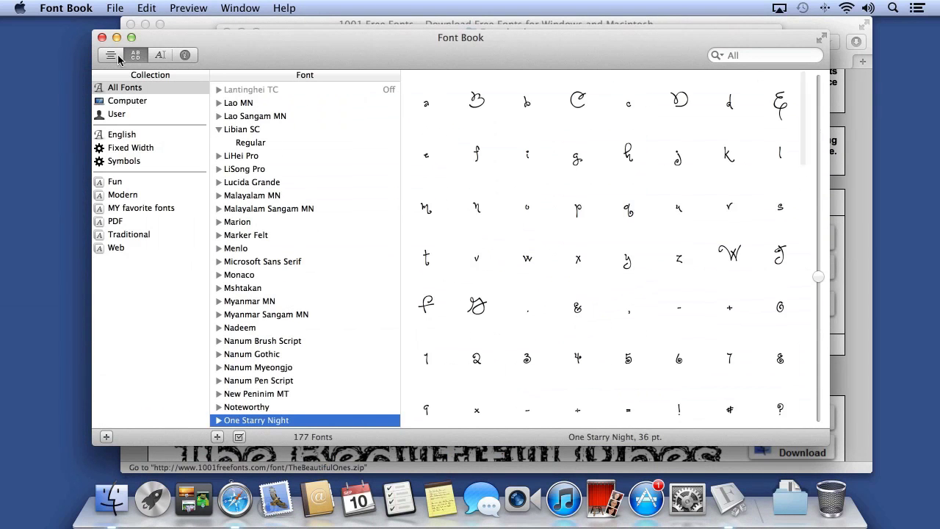
left_click(111, 55)
scroll(349, 246, "down", 3)
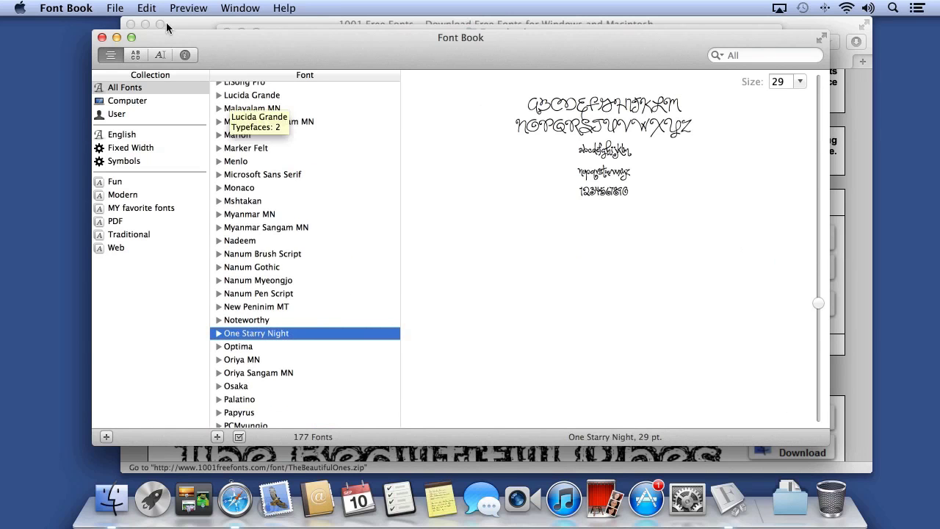
Select all fonts in the All Fonts collection and validate them
left_click(145, 9)
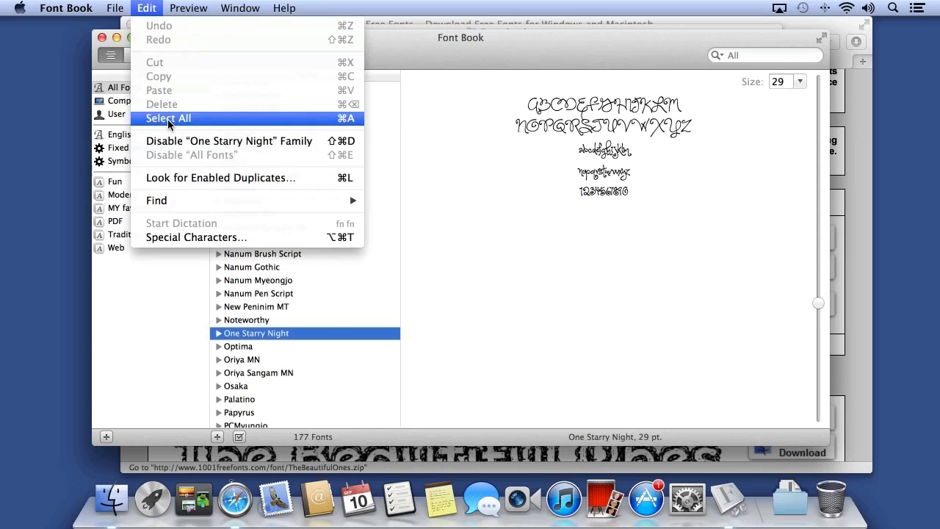
left_click(168, 118)
left_click(116, 8)
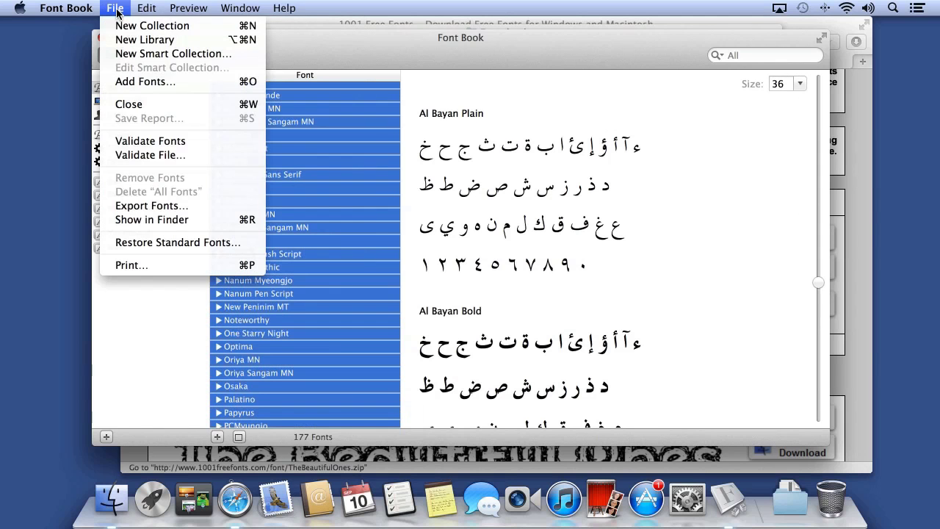
left_click(189, 144)
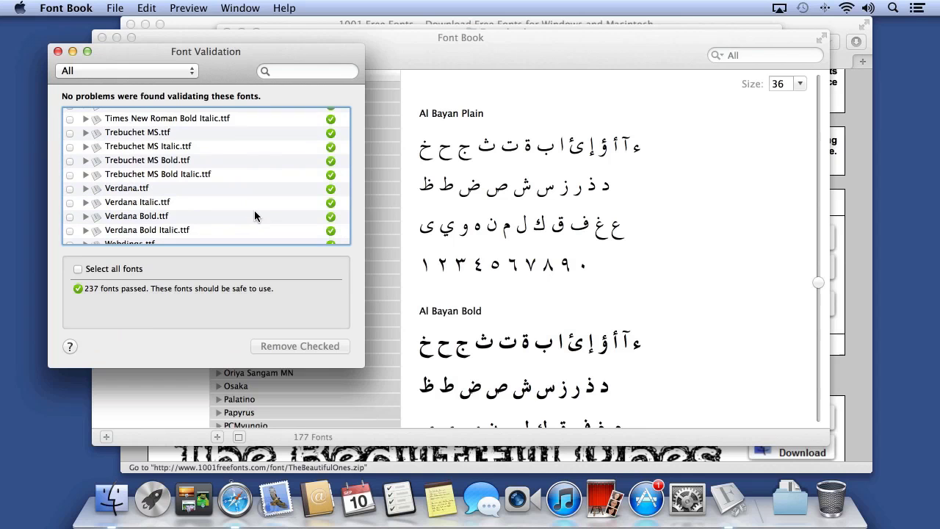
Filter the font validation results to Warnings Or Errors, then close the validation window
left_click(166, 71)
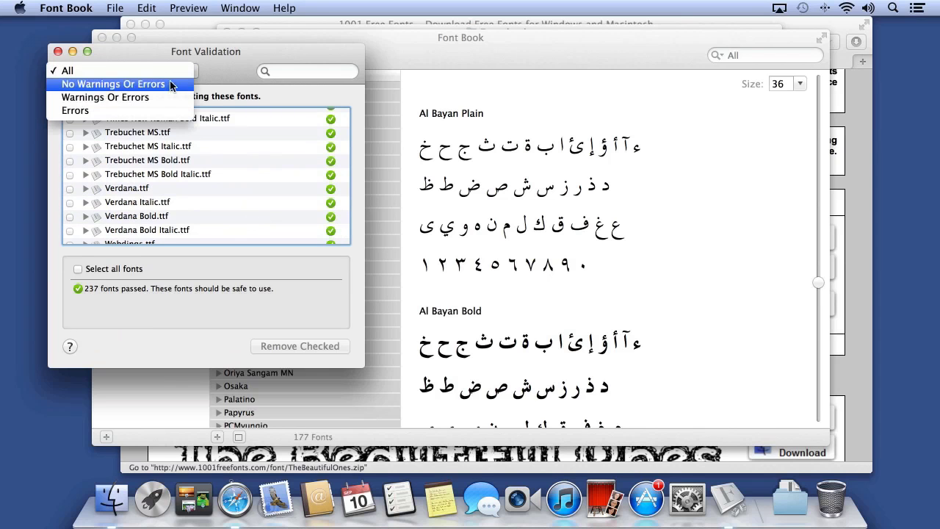
left_click(164, 99)
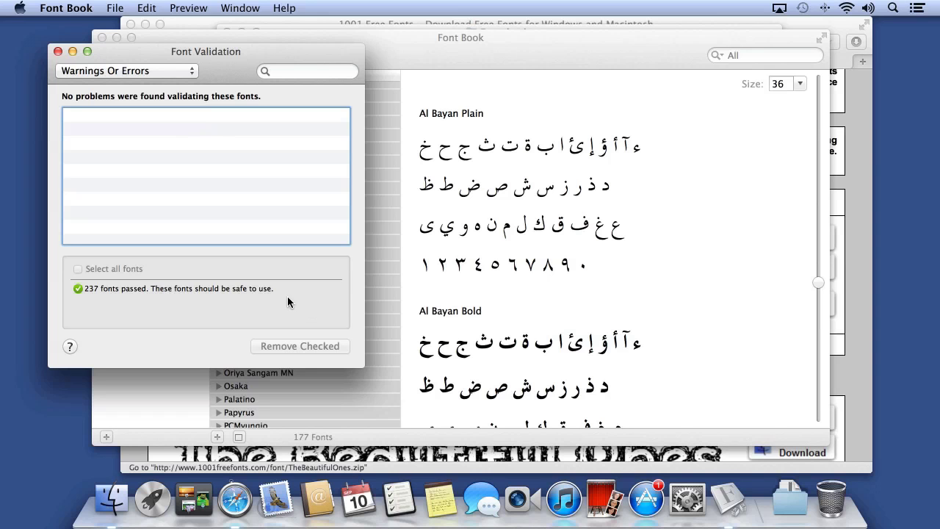
key("super+w")
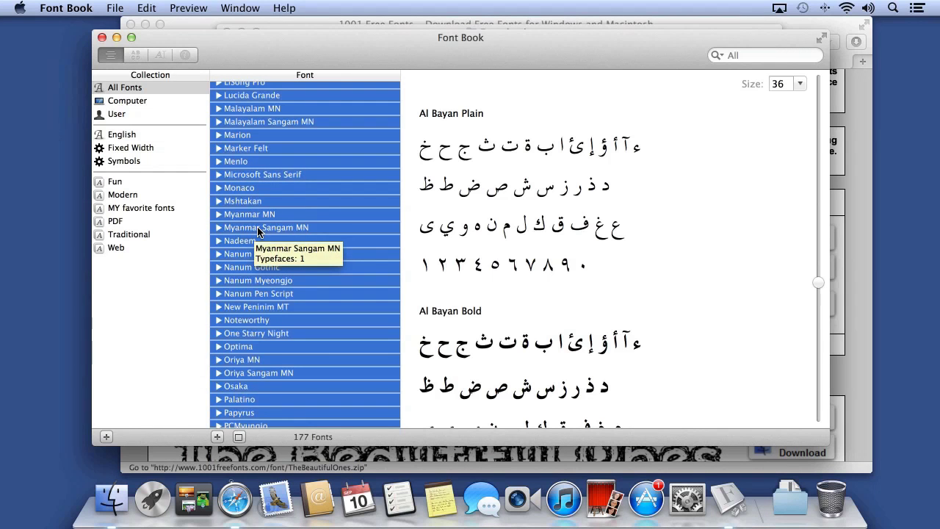
Switch to TextEdit and create a new blank document
left_click(153, 499)
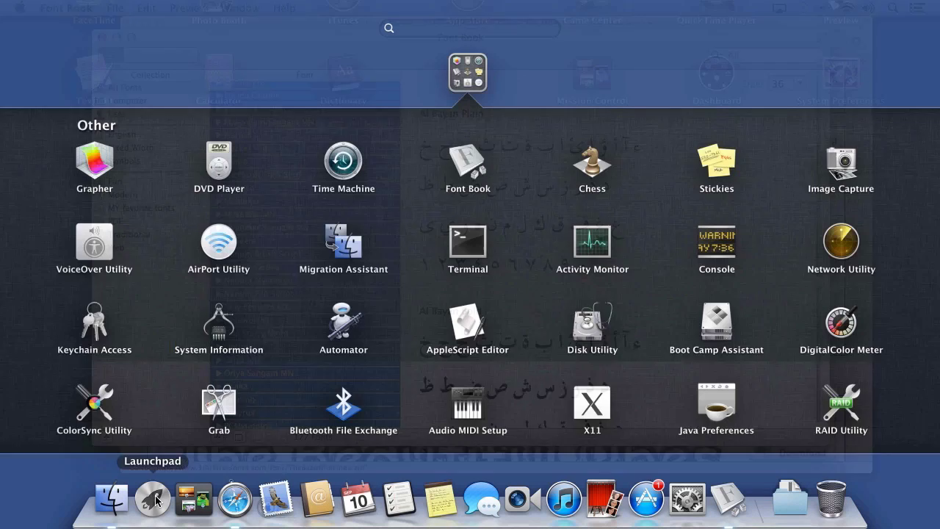
left_click(470, 85)
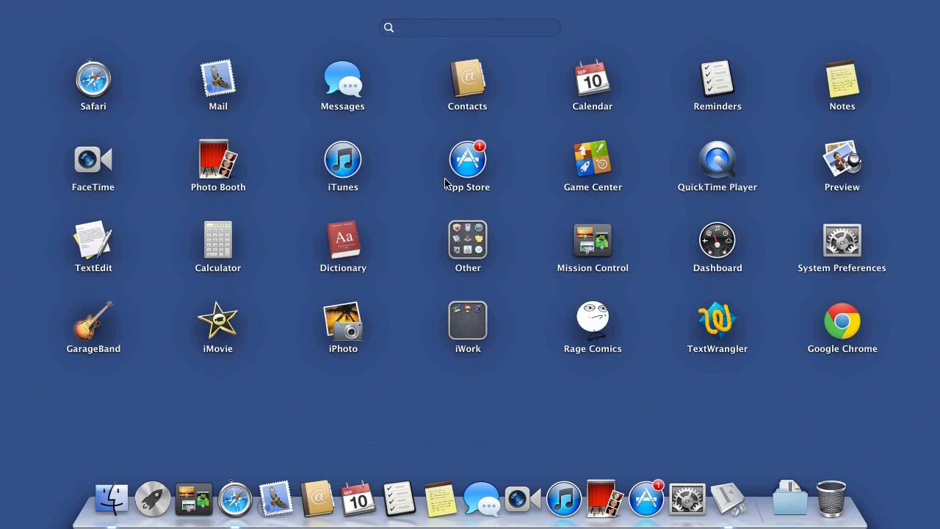
left_click(96, 245)
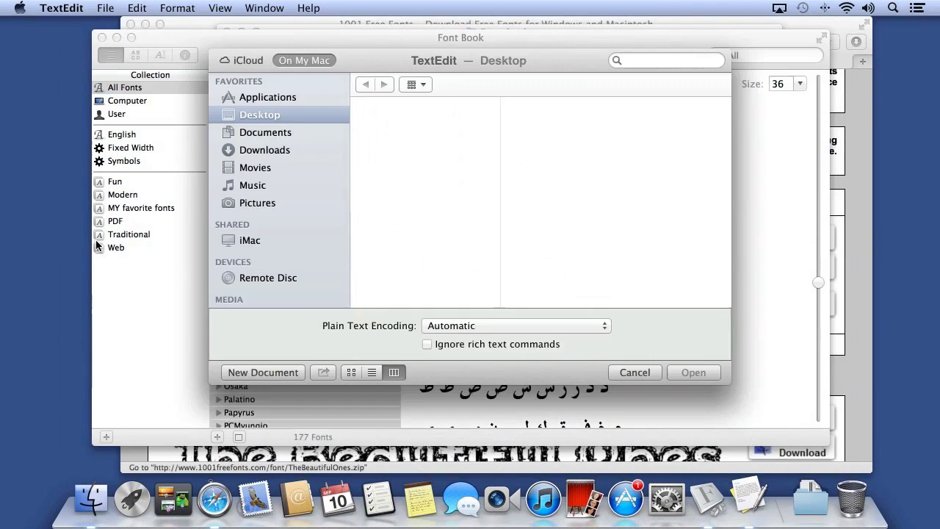
left_click(264, 372)
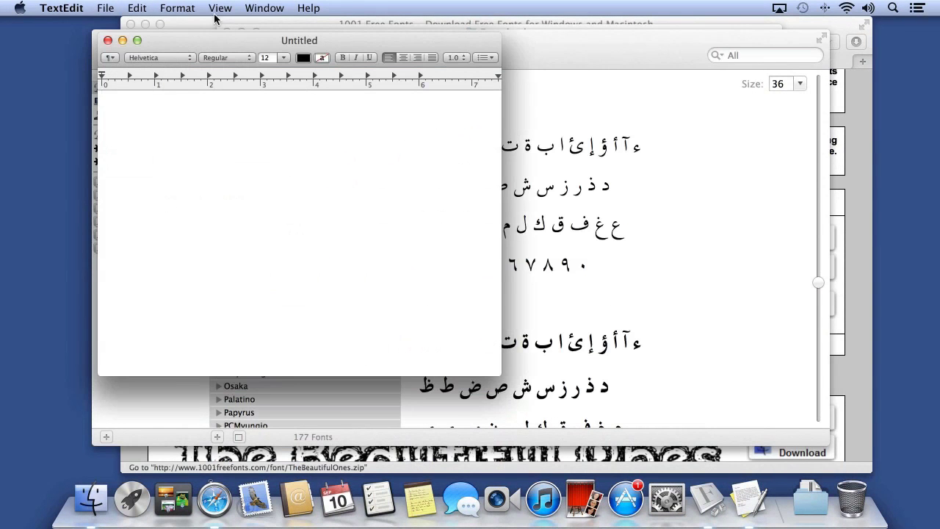
Show the Fonts window for the blank document and move it higher, clear of the Dock
left_click(184, 7)
mouse_move(180, 25)
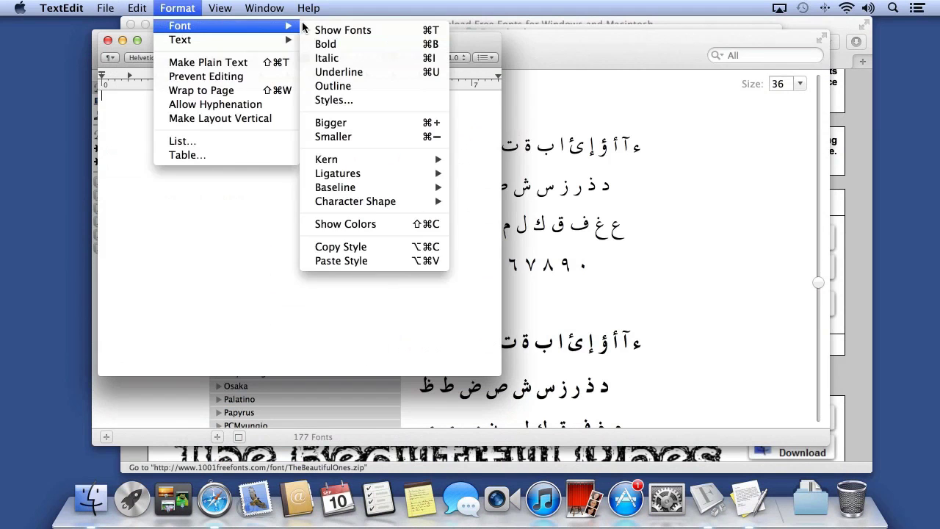
left_click(394, 32)
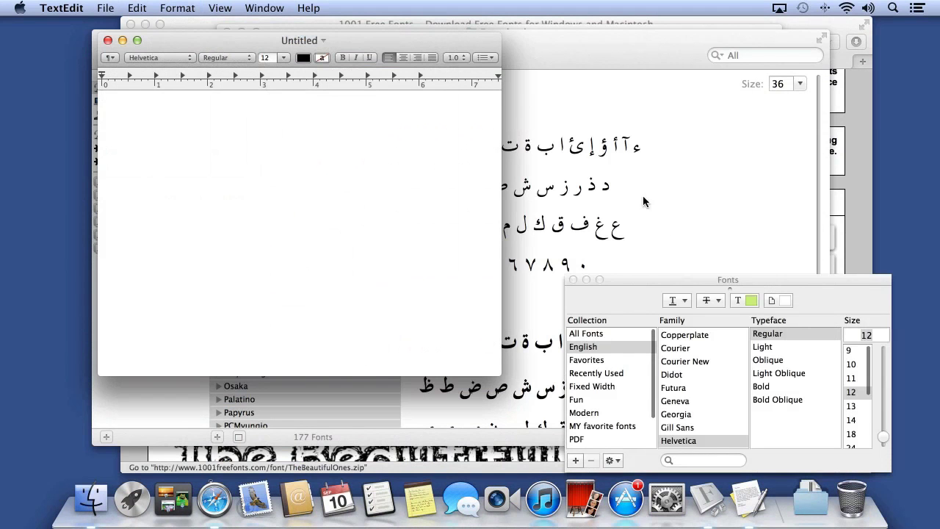
left_click_drag(683, 276, 688, 198)
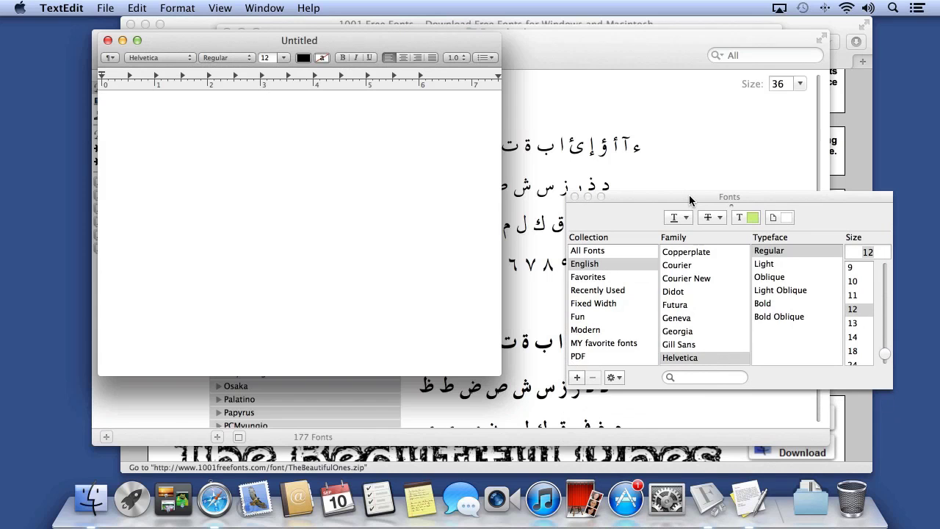
Browse the font families in the MY favorite fonts, Symbols and All Fonts collections
left_click(628, 344)
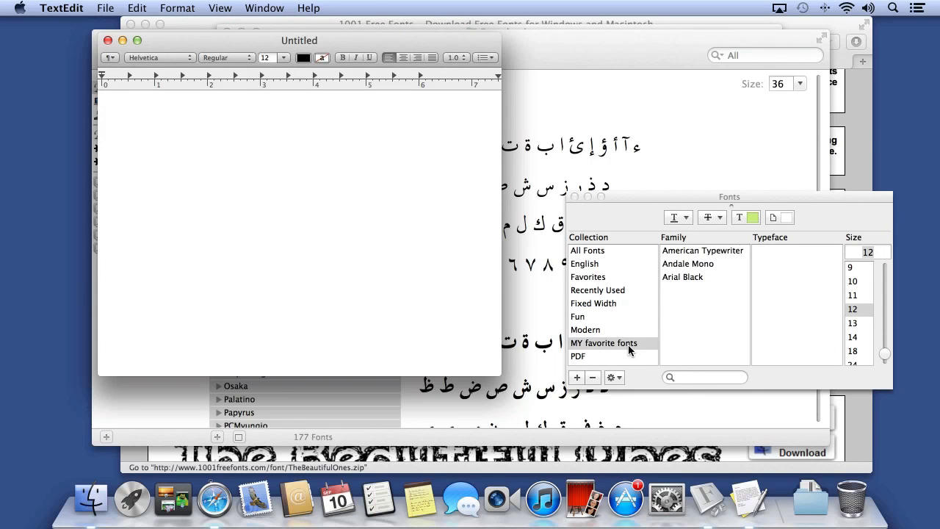
scroll(617, 345, "down", 3)
left_click(590, 336)
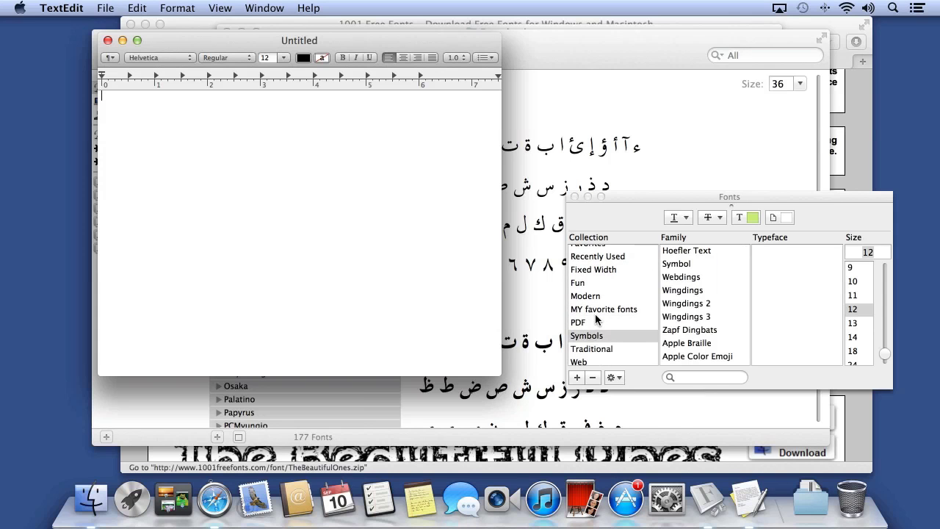
scroll(595, 317, "up", 3)
left_click(599, 251)
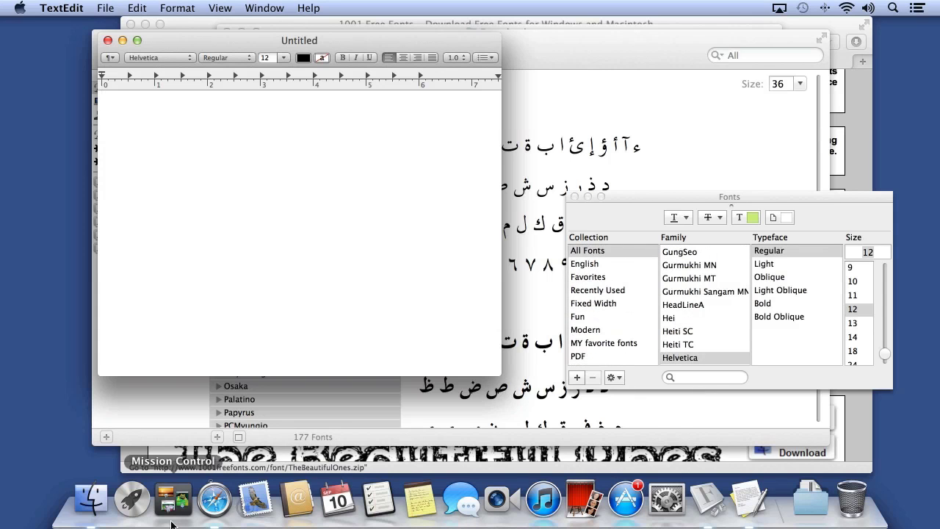
Switch to Safari and download The Beautiful Ones for Mac OS X from 1001 Free Fonts
left_click(209, 514)
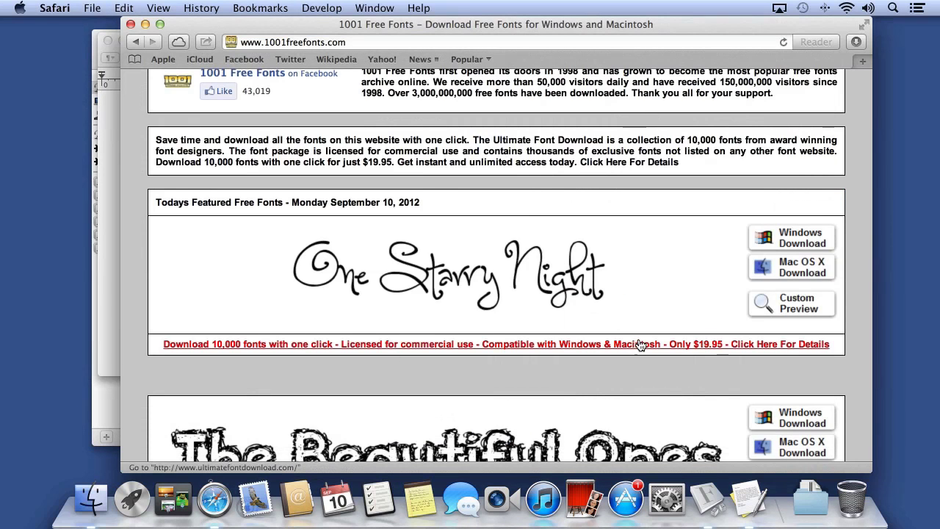
scroll(661, 345, "down", 4)
left_click(795, 272)
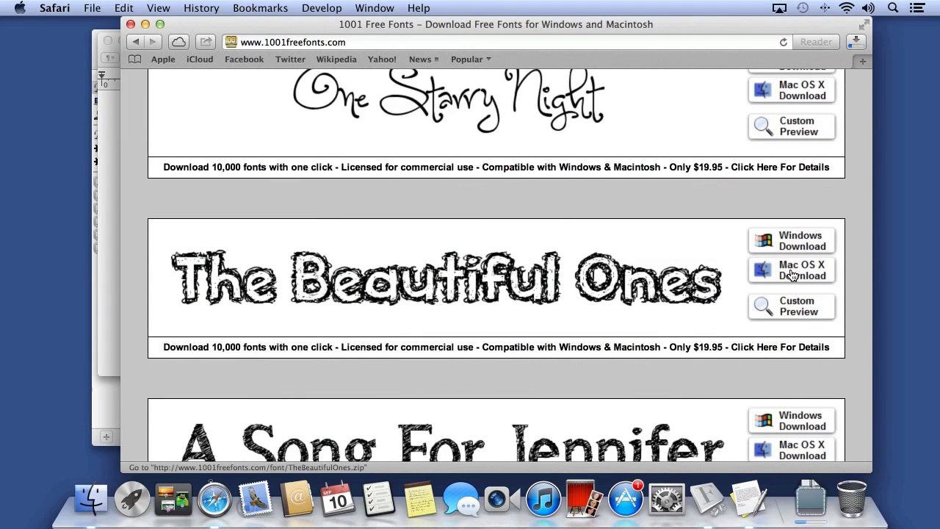
Open the downloaded font file for The Beautiful Ones and install it in Font Book
left_click(812, 495)
left_click(828, 404)
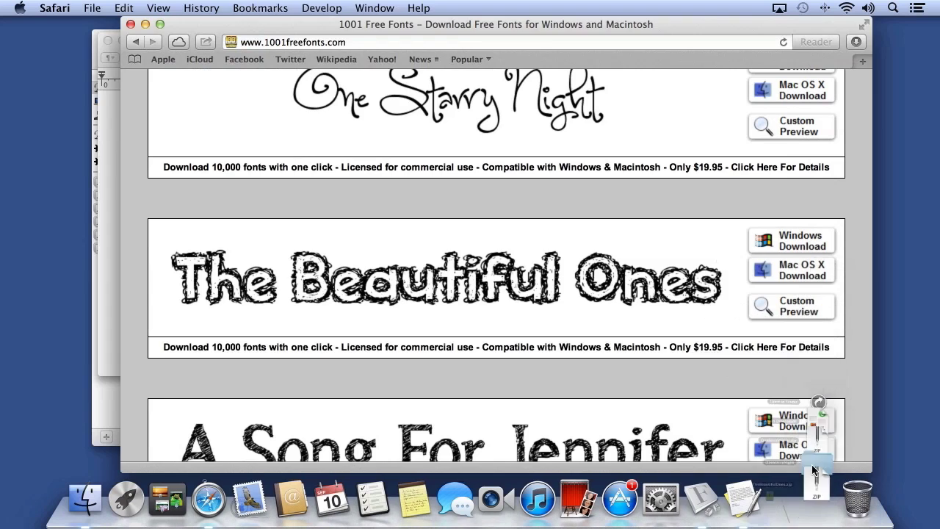
left_click(812, 507)
left_click(813, 471)
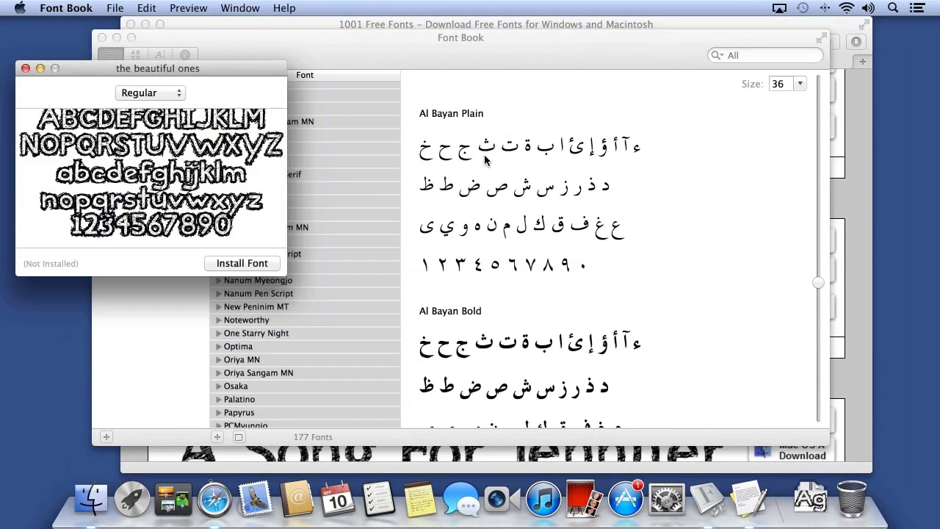
left_click(249, 263)
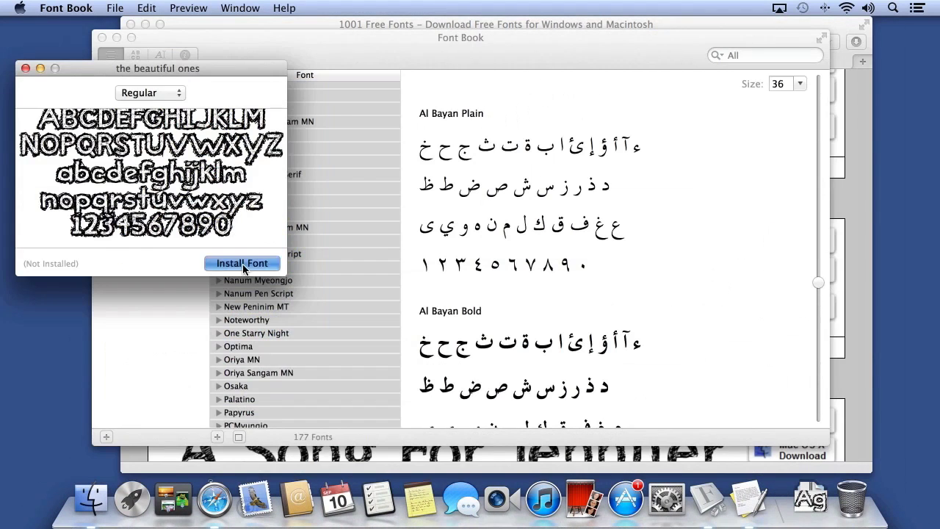
Switch to TextEdit and set the document's font family to the beautiful ones from All Fonts
left_click(749, 500)
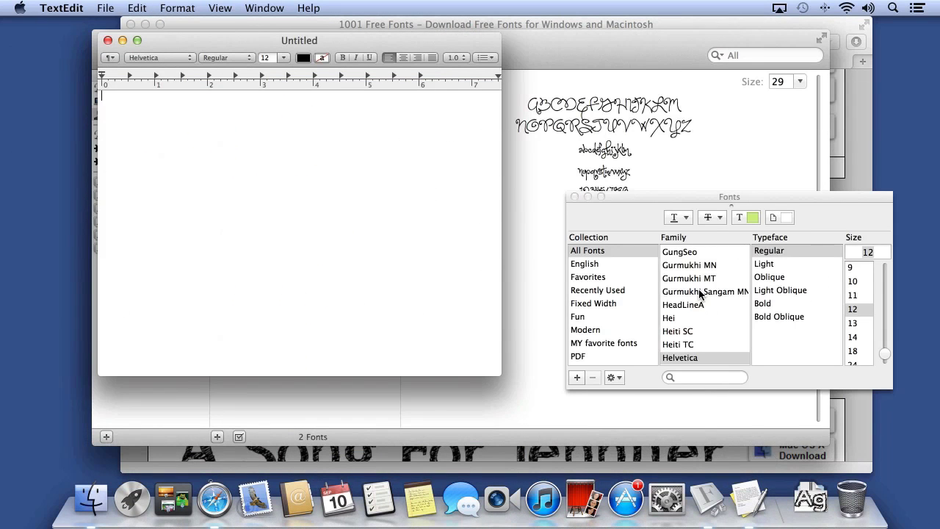
scroll(701, 298, "down", 10)
scroll(729, 313, "down", 15)
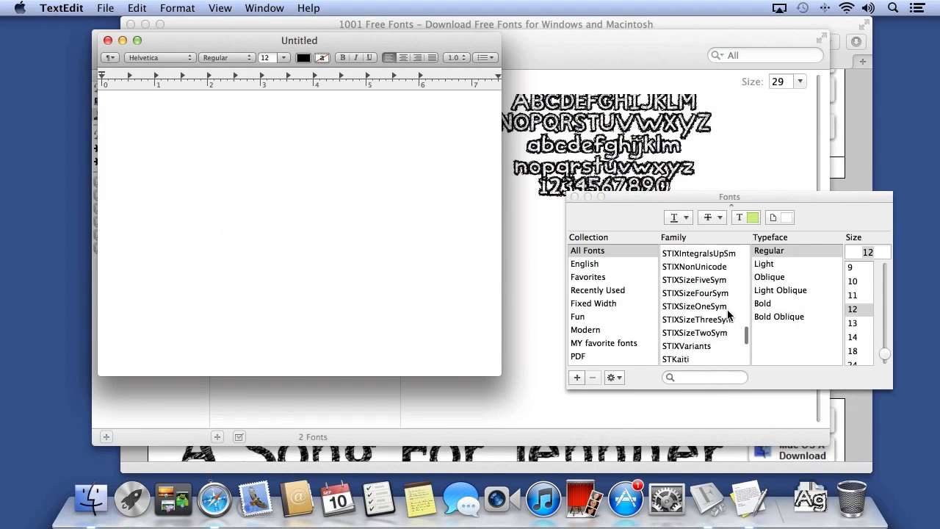
left_click(705, 290)
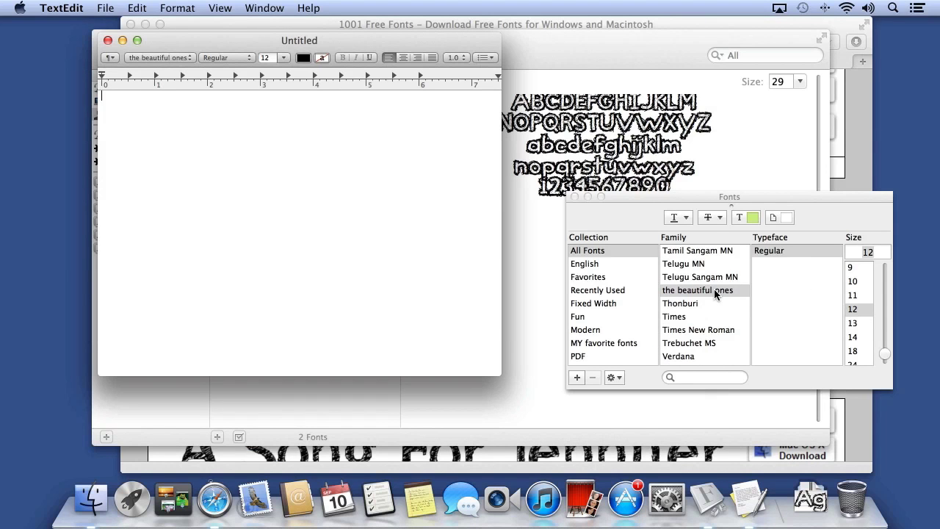
Switch to Font Book and remove the beautiful ones family from the User fonts
left_click(548, 284)
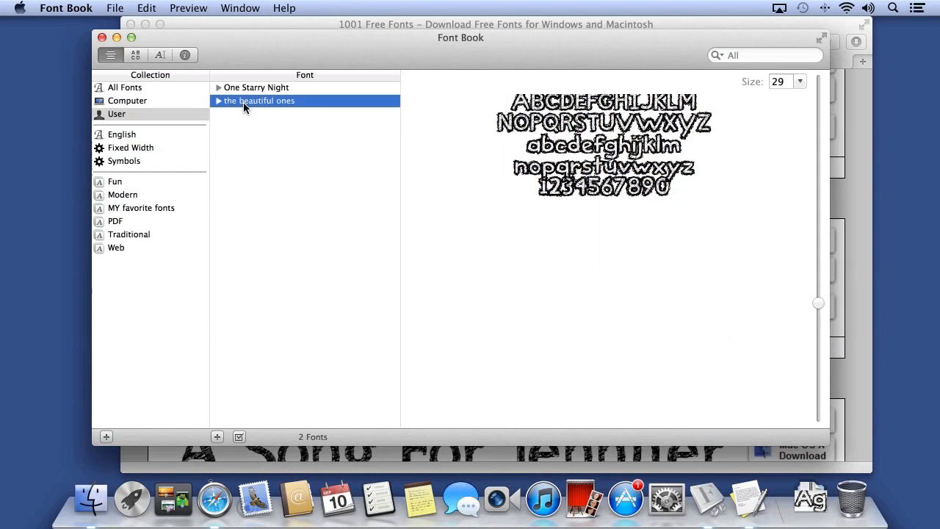
left_click(117, 8)
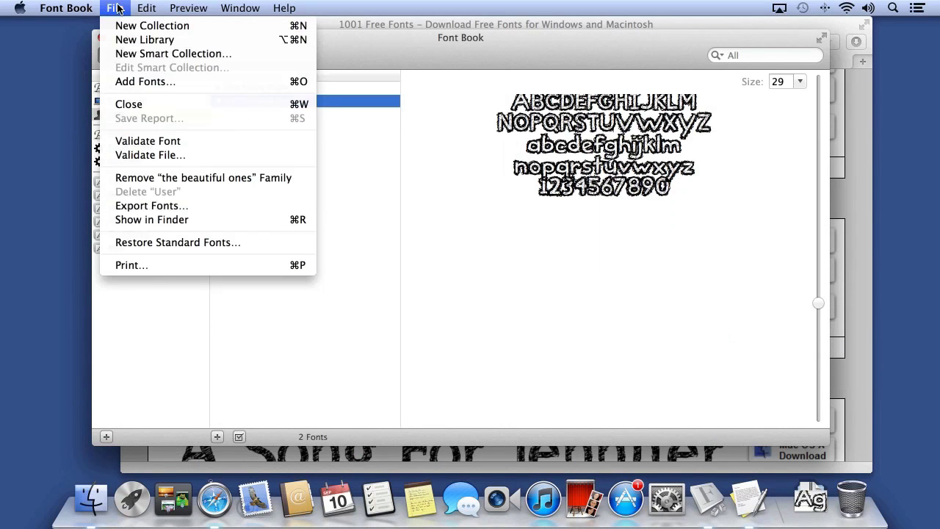
left_click(159, 177)
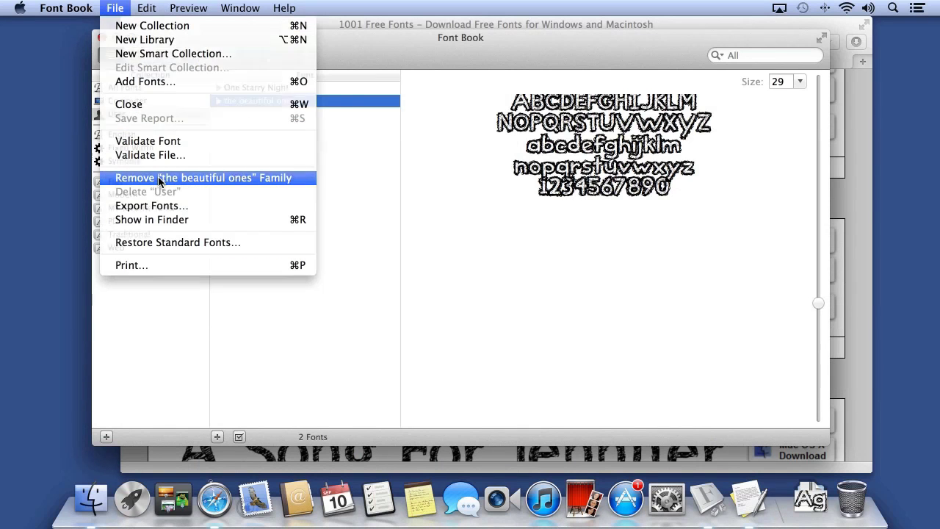
left_click(591, 152)
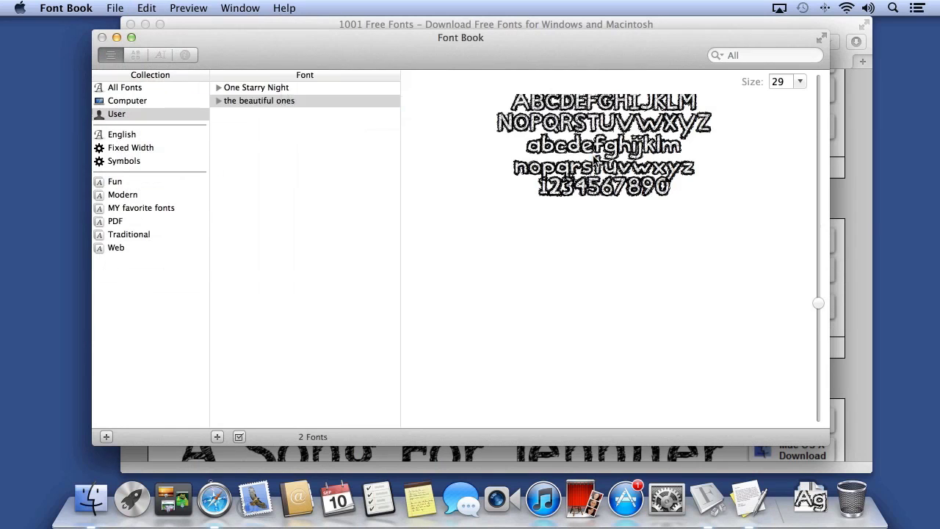
Switch to TextEdit and check the All Fonts family list for the beautiful ones
left_click(756, 502)
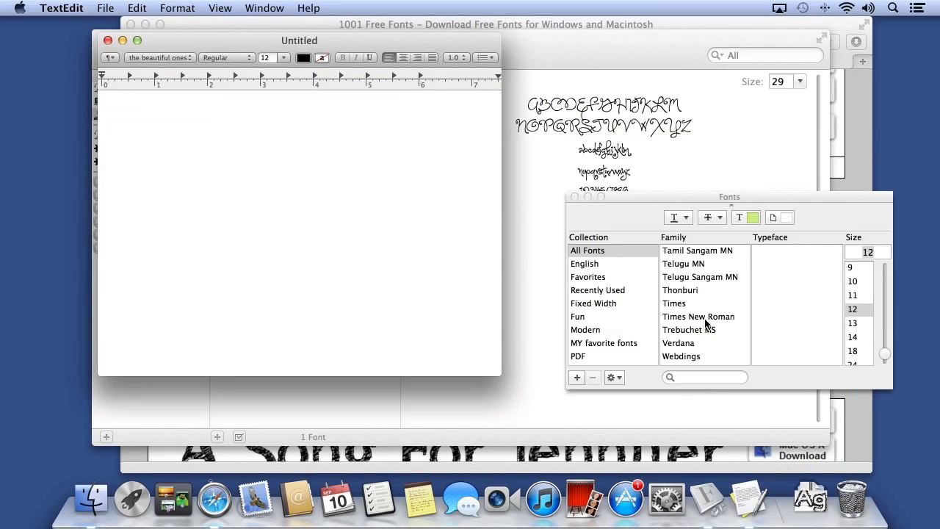
scroll(697, 294, "up", 3)
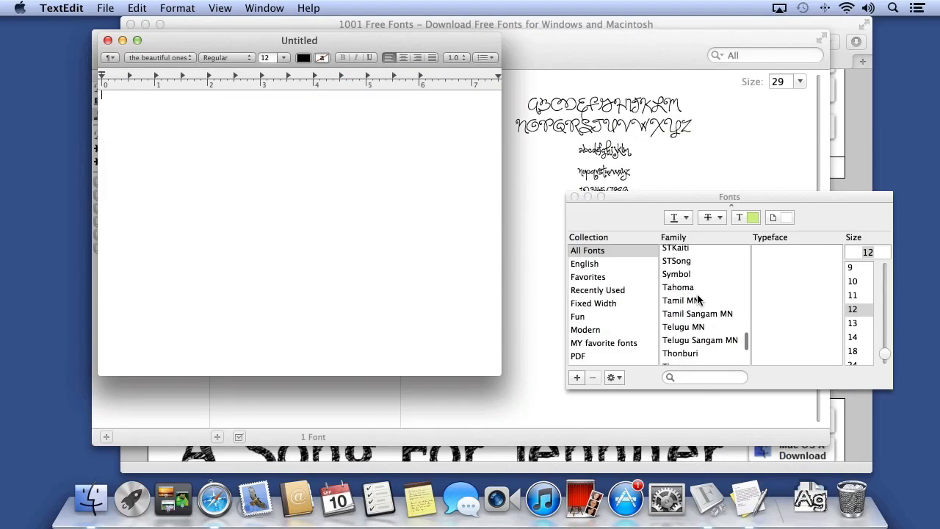